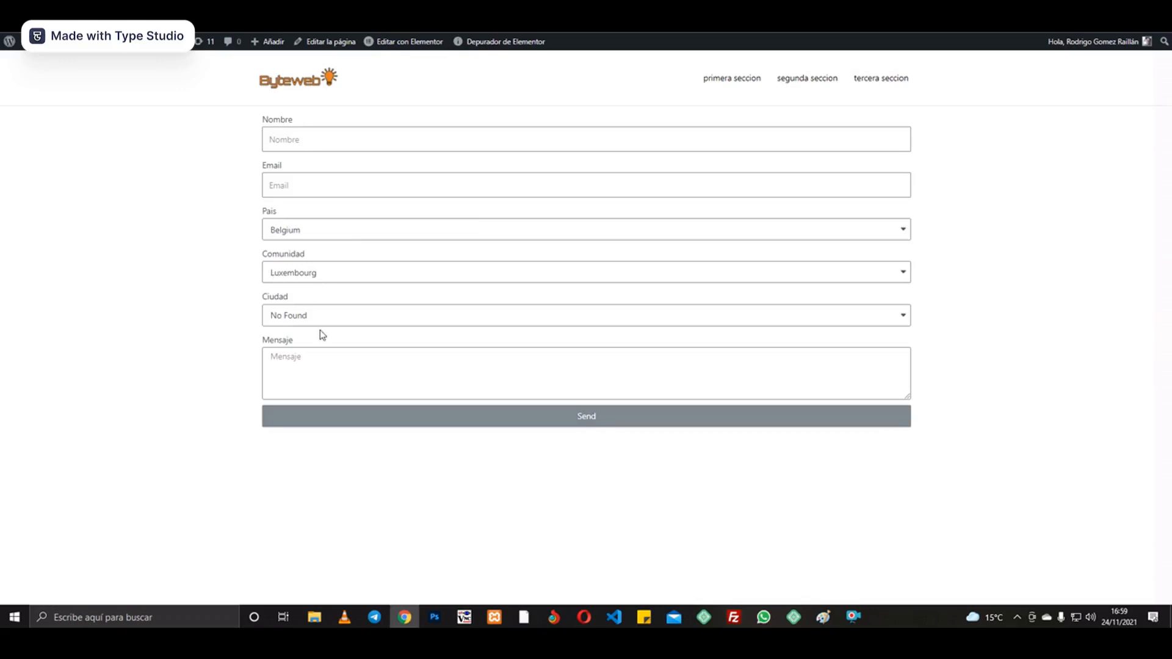
Test the published form's location fields with country Costa Rica and community Alajuela Province, viewing the matching city options.
{"action": "left_click", "coordinate": [671, 235]}
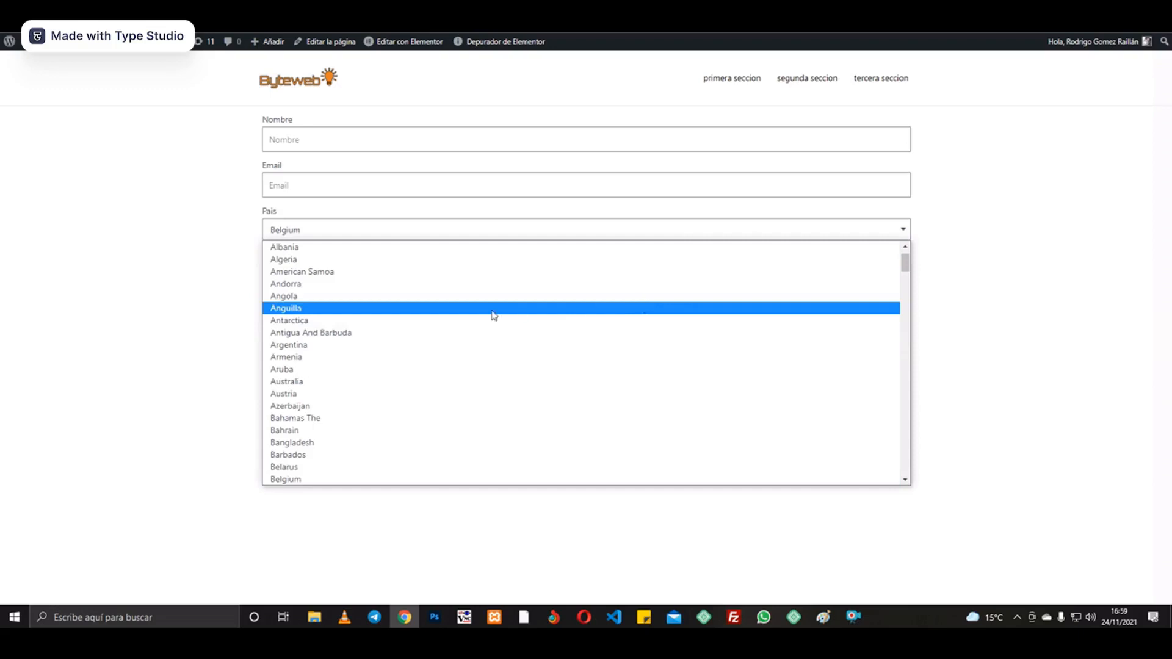
{"action": "scroll", "coordinate": [563, 360], "scroll_direction": "down", "scroll_amount": 8}
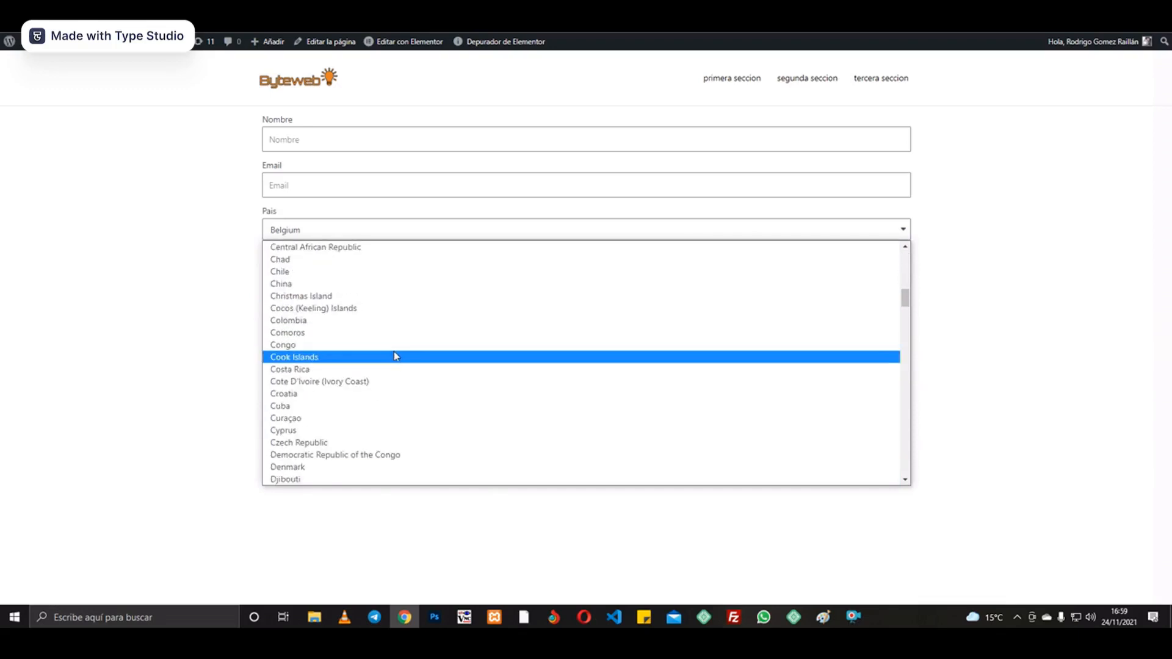
{"action": "left_click", "coordinate": [356, 367]}
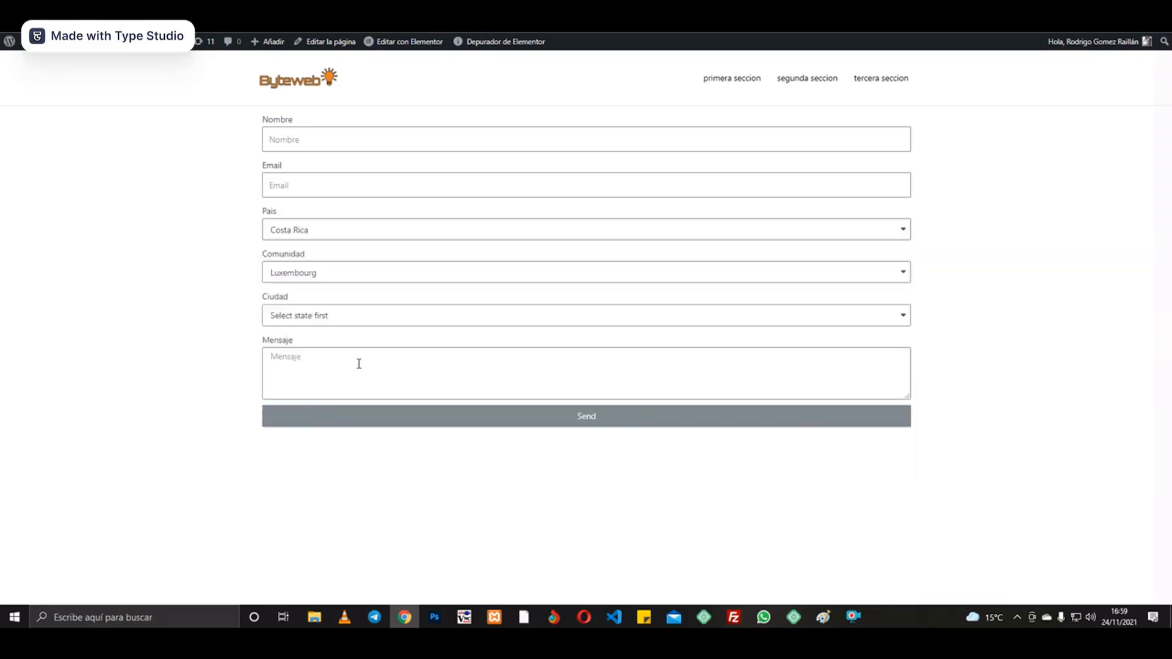
{"action": "left_click", "coordinate": [361, 279]}
{"action": "left_click", "coordinate": [329, 302]}
{"action": "left_click", "coordinate": [356, 319]}
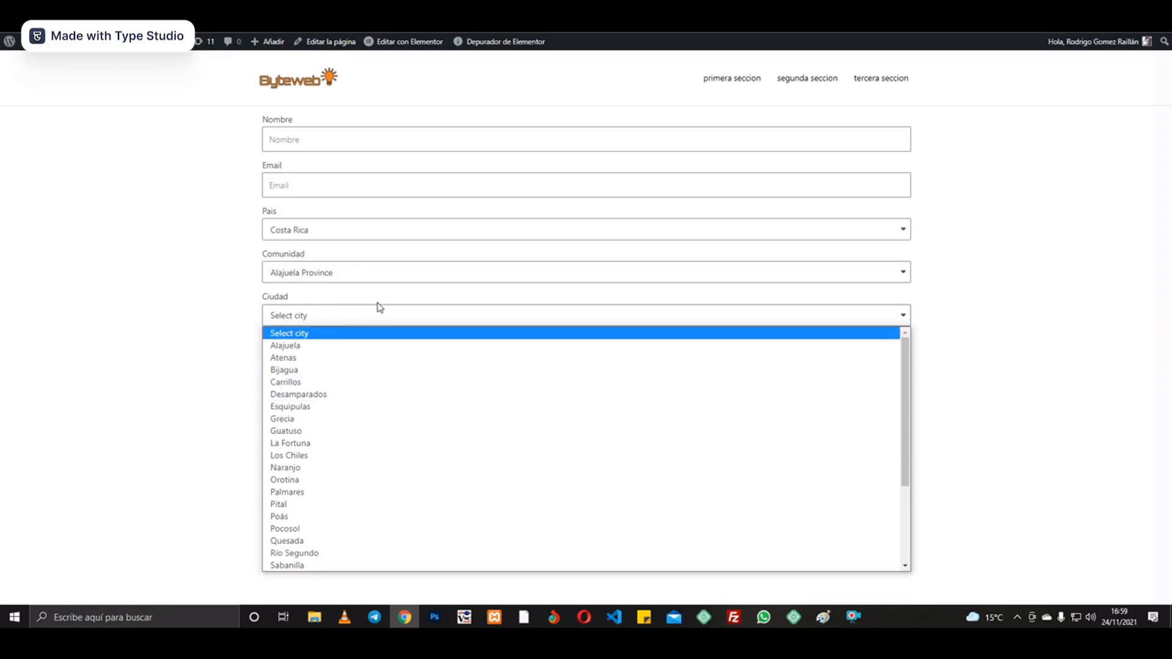
{"action": "left_click", "coordinate": [172, 288]}
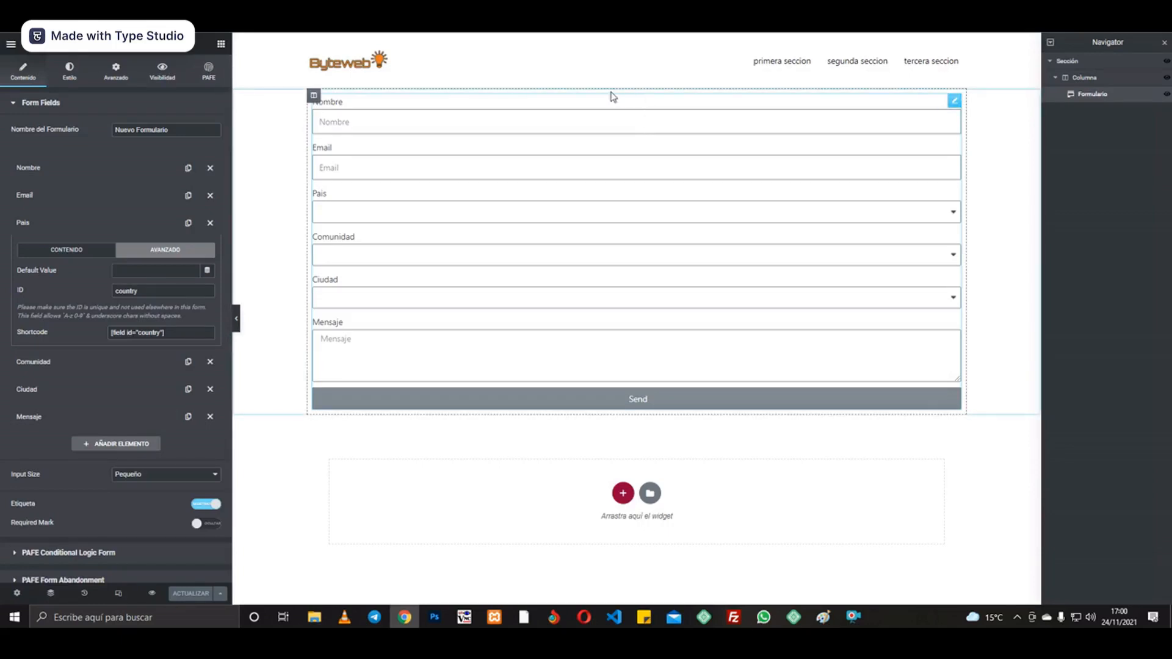
Delete the existing form widget from the section and place a new Formulario widget in the empty column.
{"action": "right_click", "coordinate": [1087, 103]}
{"action": "left_click", "coordinate": [1101, 232]}
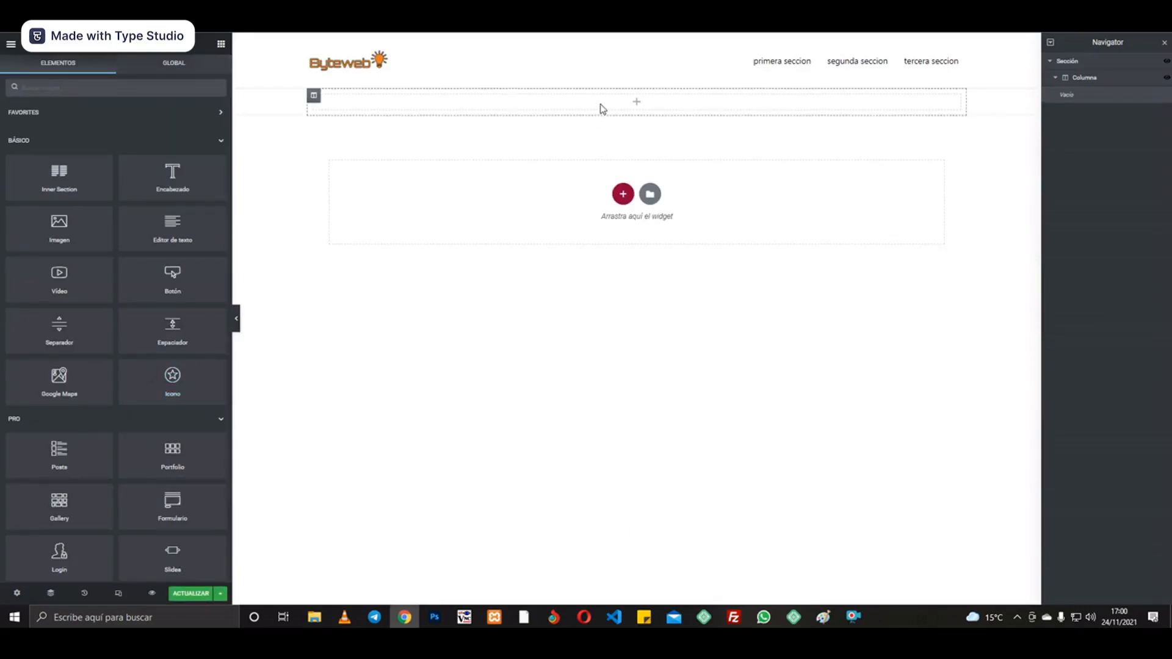
{"action": "left_click_drag", "start_coordinate": [171, 510], "coordinate": [647, 101]}
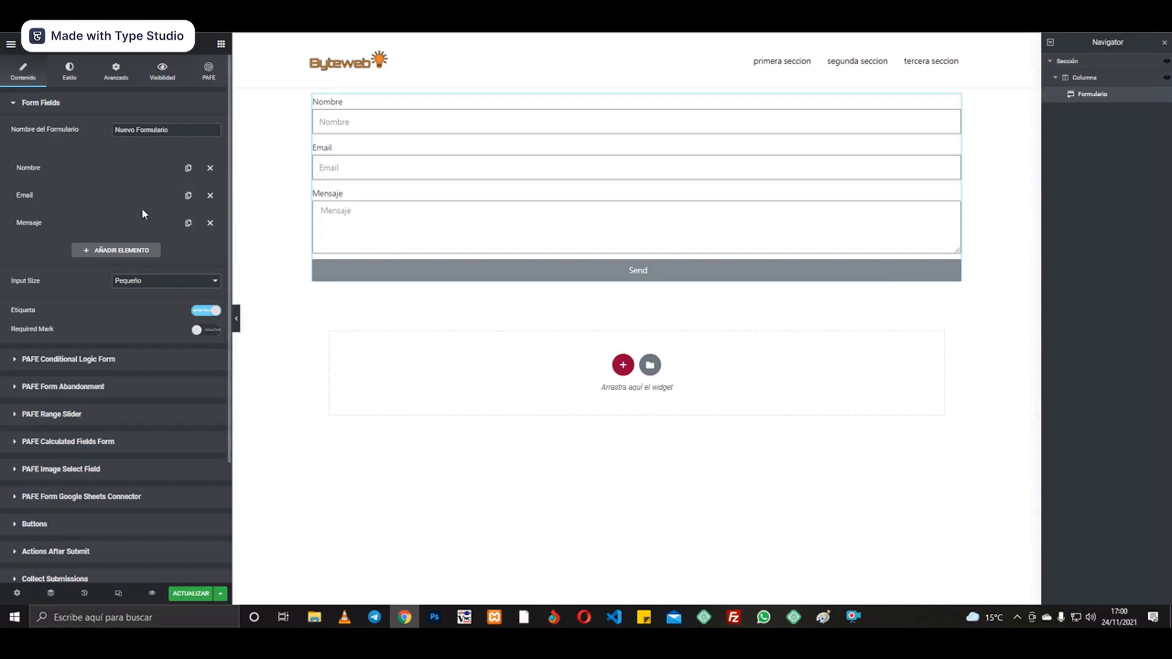
Add a form field between Email and Mensaje with type Seleccionar and label Pais.
{"action": "left_click", "coordinate": [111, 254]}
{"action": "left_click_drag", "start_coordinate": [86, 256], "coordinate": [86, 223]}
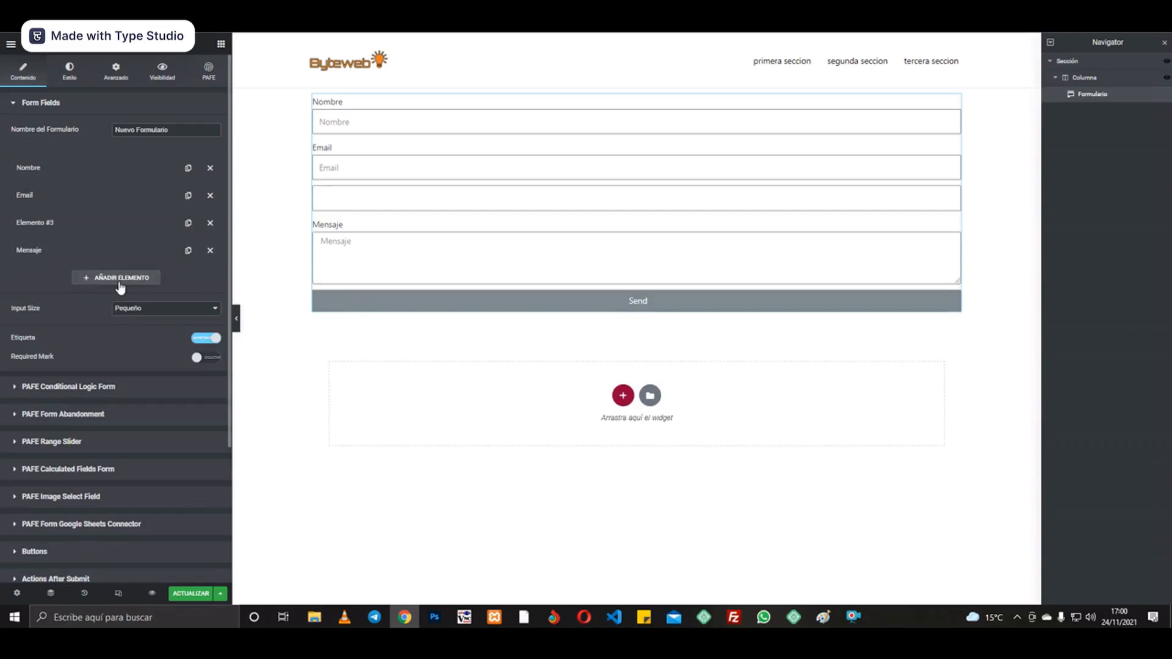
{"action": "left_click", "coordinate": [99, 223]}
{"action": "left_click", "coordinate": [154, 271]}
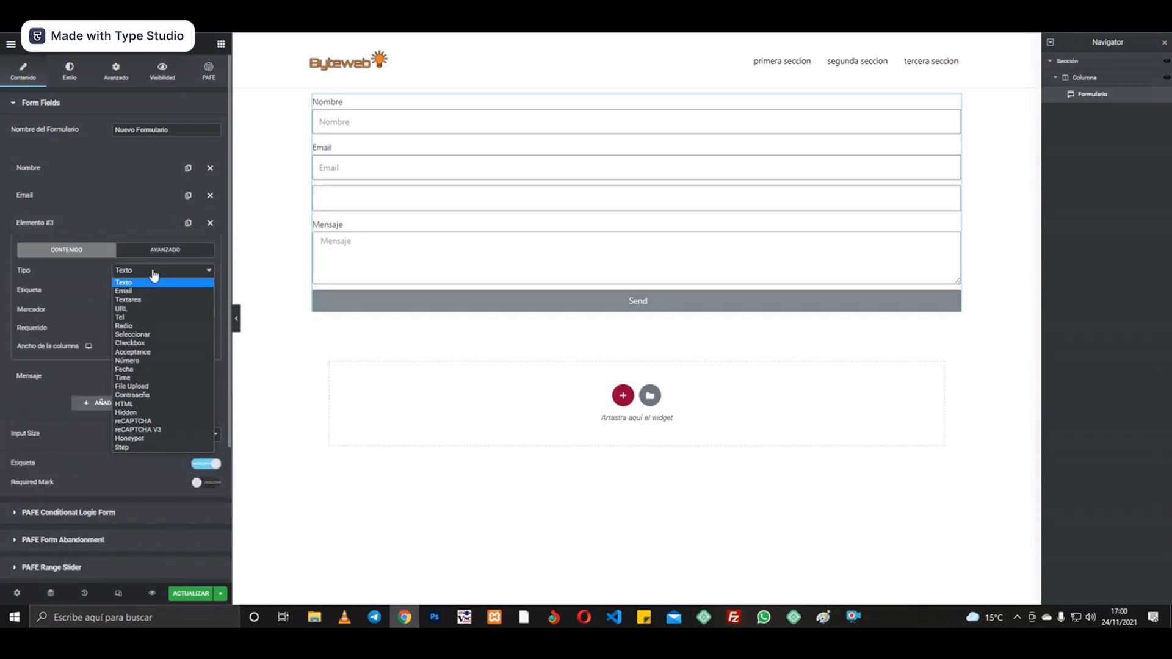
{"action": "left_click", "coordinate": [147, 334]}
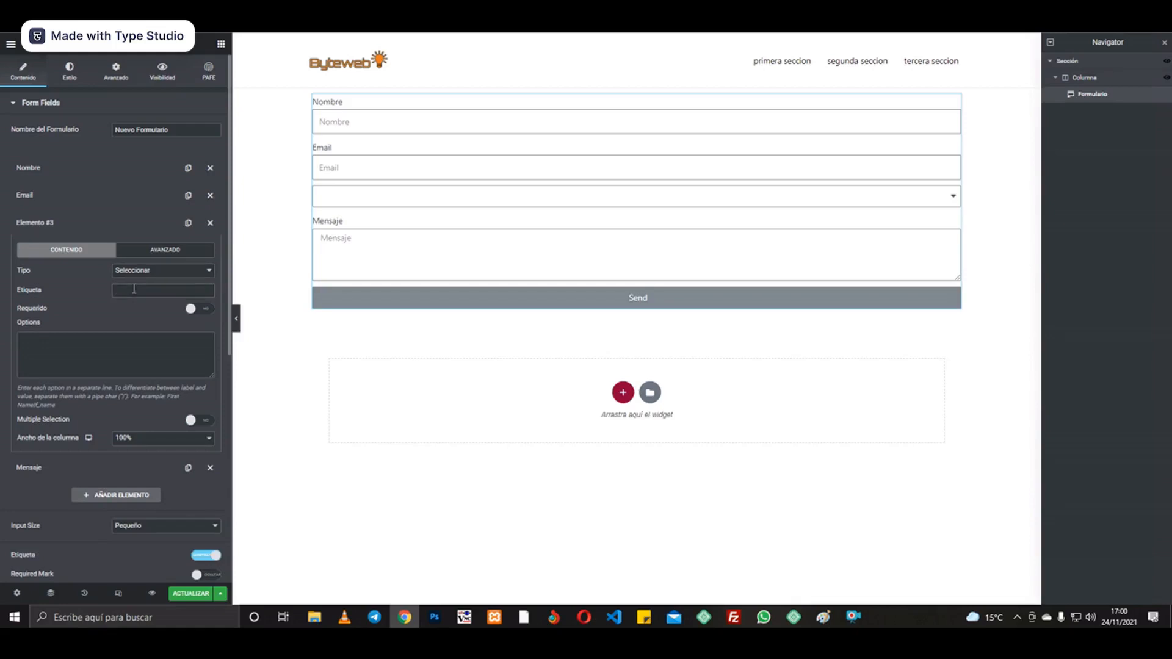
{"action": "type", "text": "Pais"}
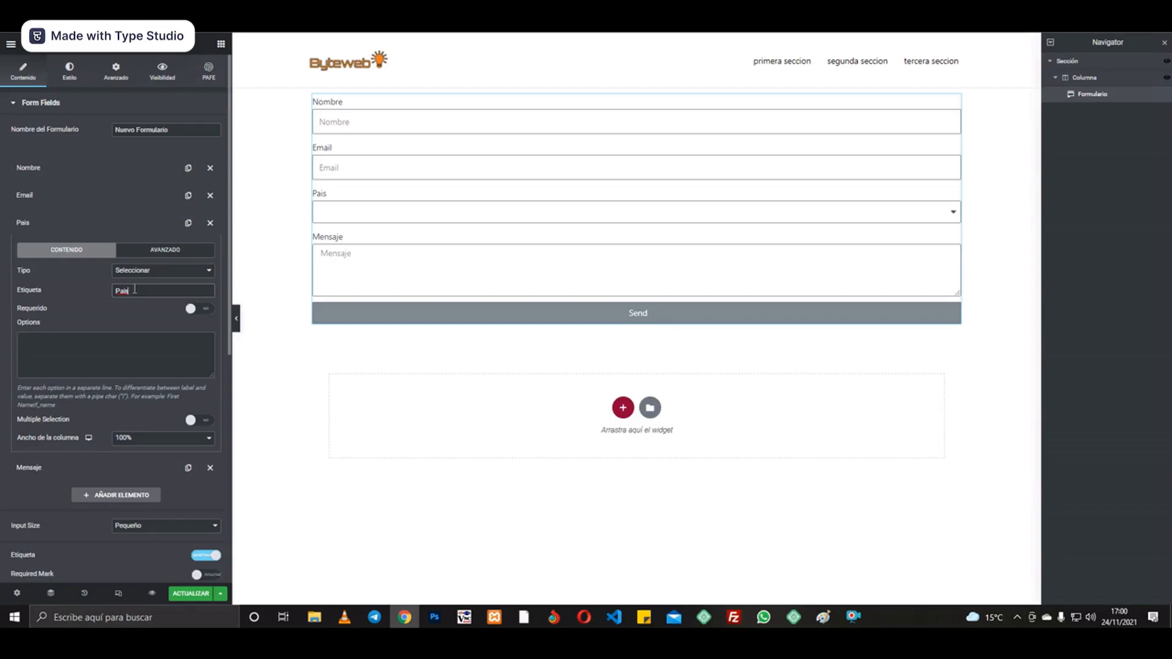
Duplicate the Pais field and label the copy Comunidad autonoma.
{"action": "left_click", "coordinate": [188, 225]}
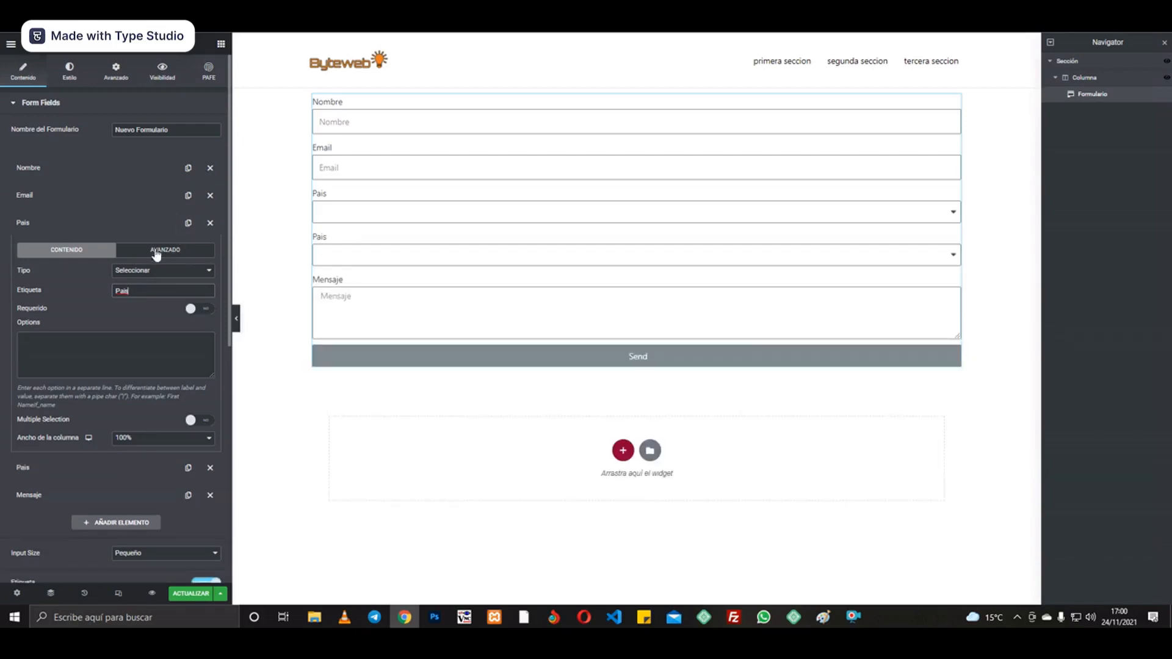
{"action": "left_click", "coordinate": [64, 223]}
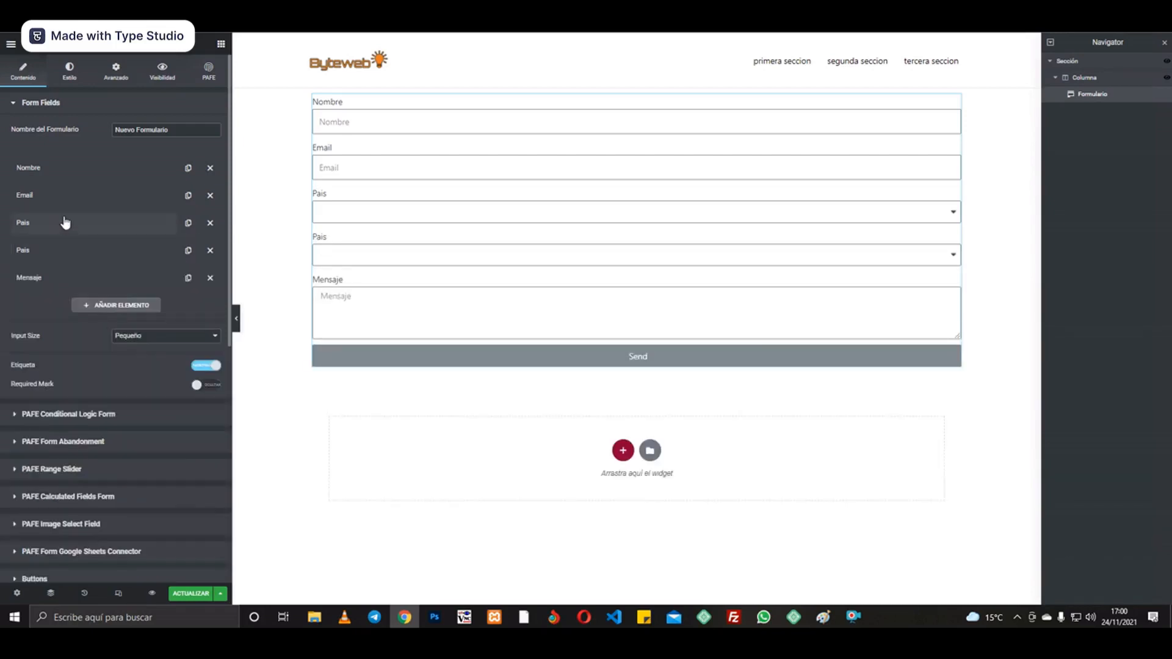
{"action": "left_click", "coordinate": [53, 252]}
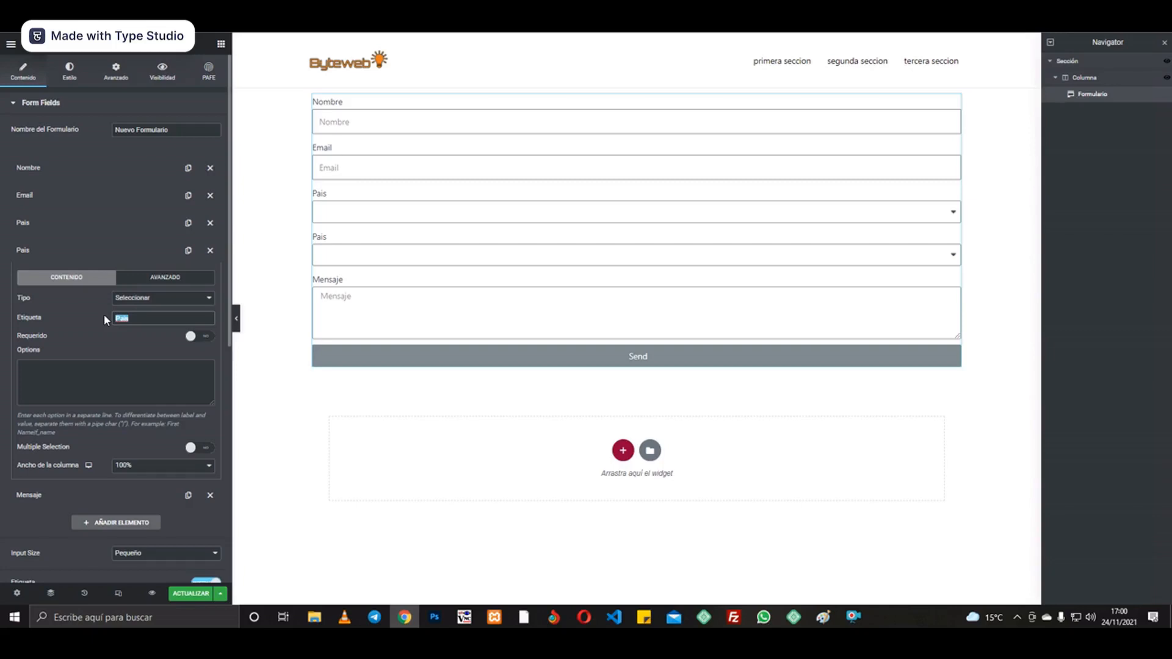
{"action": "type", "text": "Comunidad autonoma"}
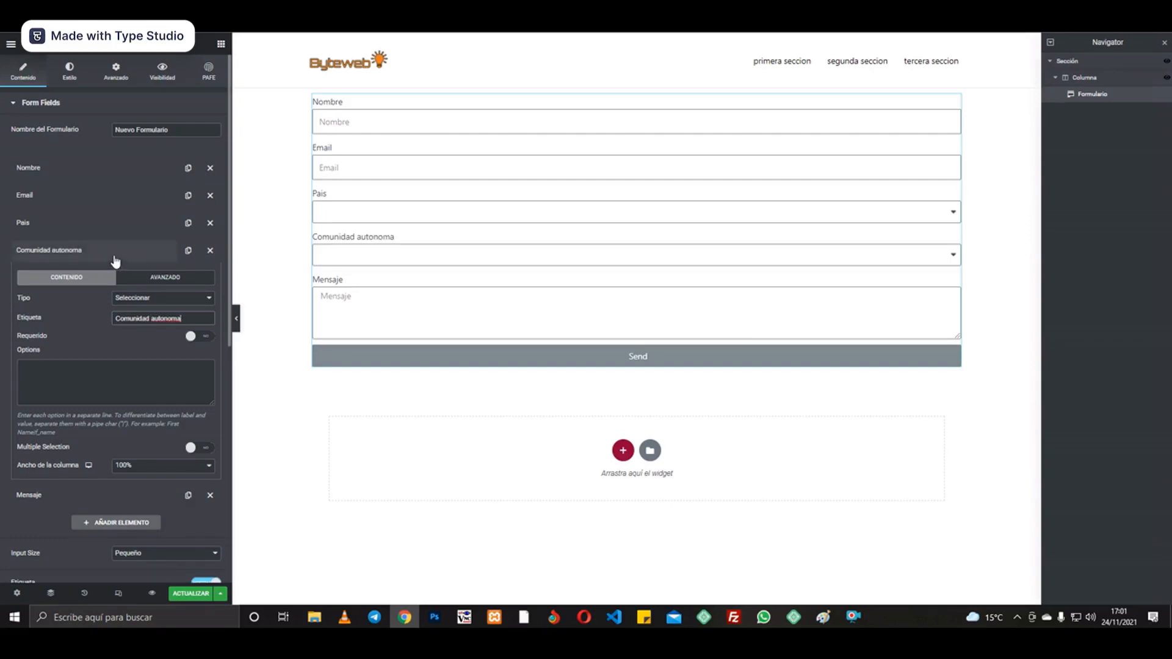
{"action": "left_click", "coordinate": [136, 256]}
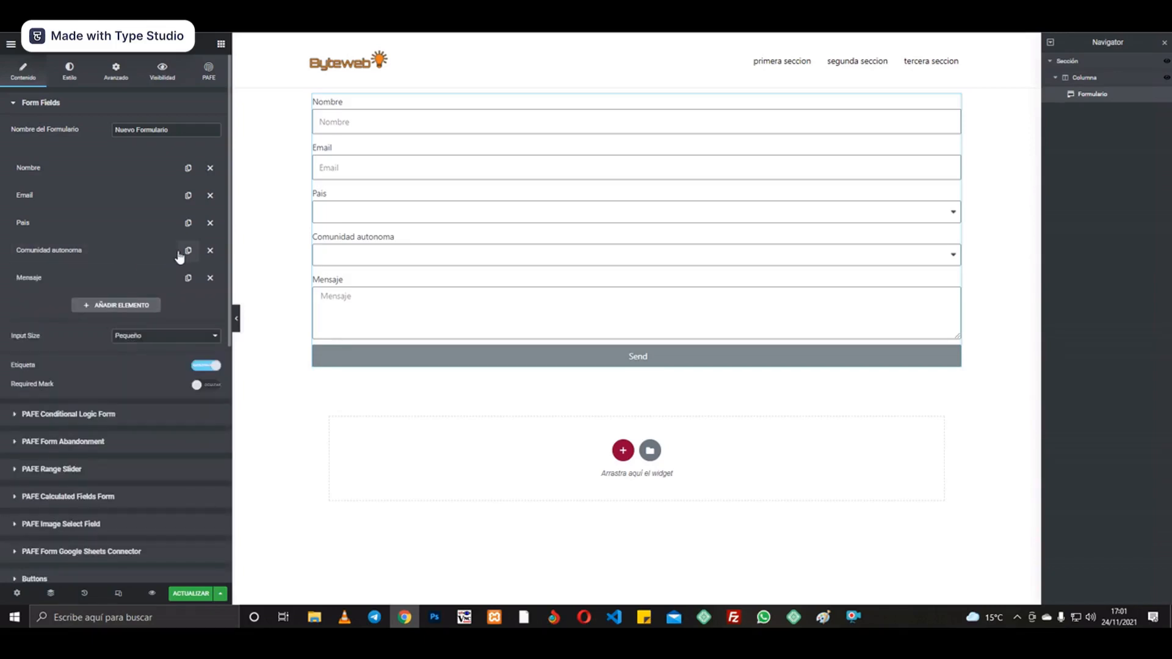
Duplicate the Comunidad autonoma field and label the copy Ciudad.
{"action": "left_click", "coordinate": [188, 251]}
{"action": "left_click", "coordinate": [58, 278]}
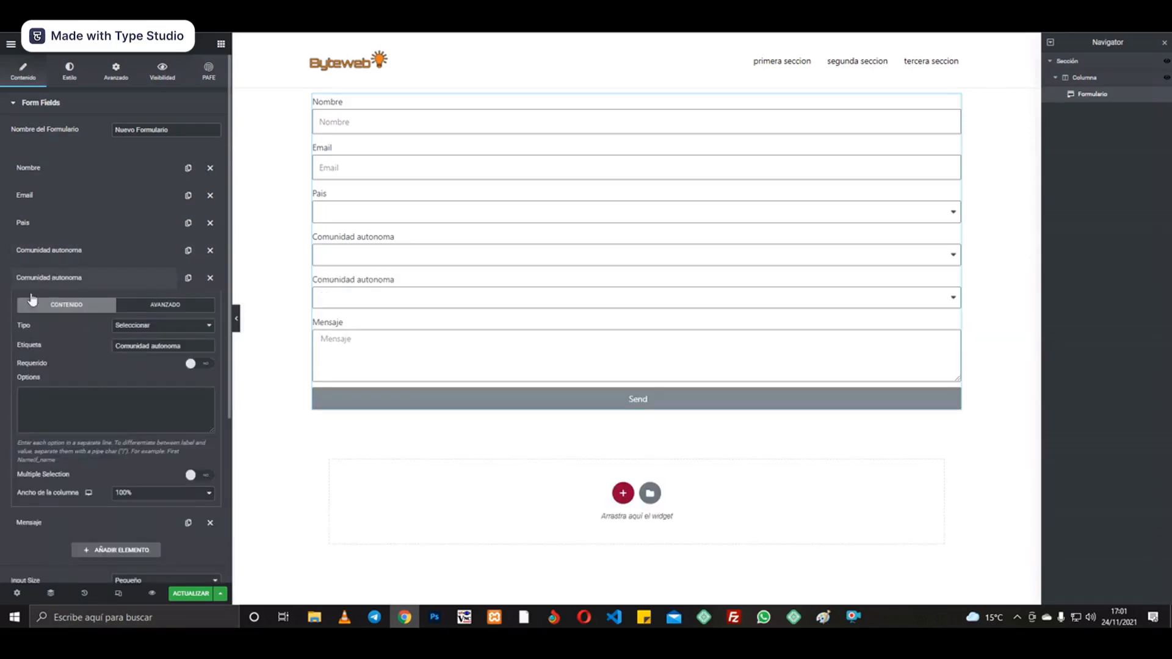
{"action": "left_click_drag", "start_coordinate": [191, 346], "coordinate": [98, 333]}
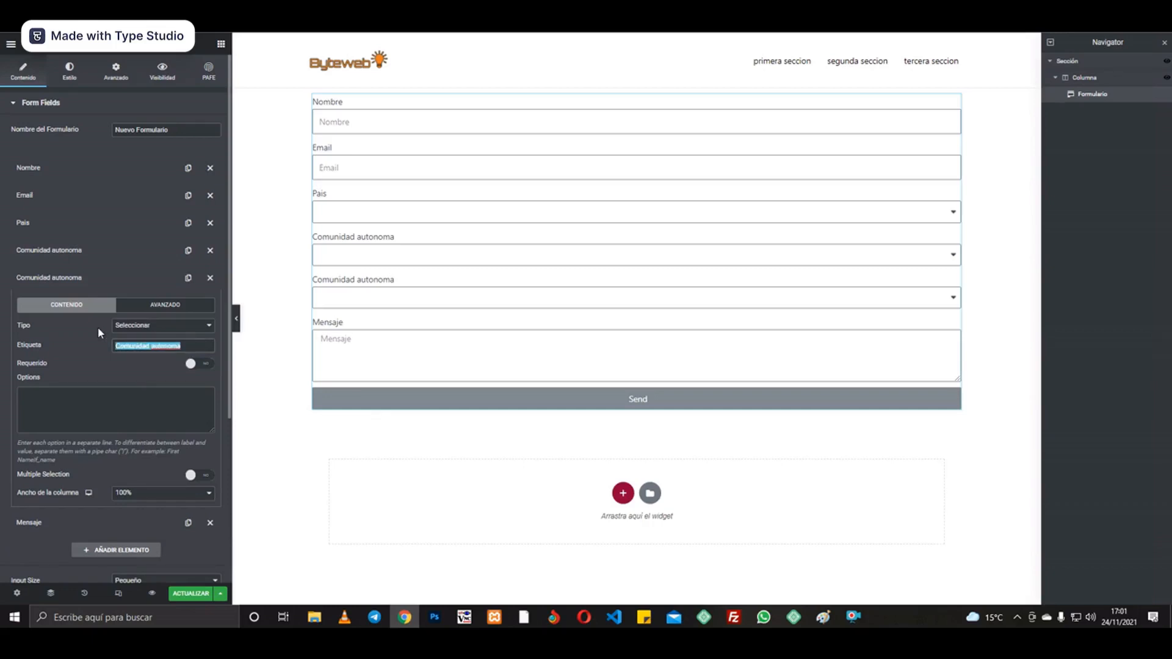
{"action": "type", "text": "Ci"}
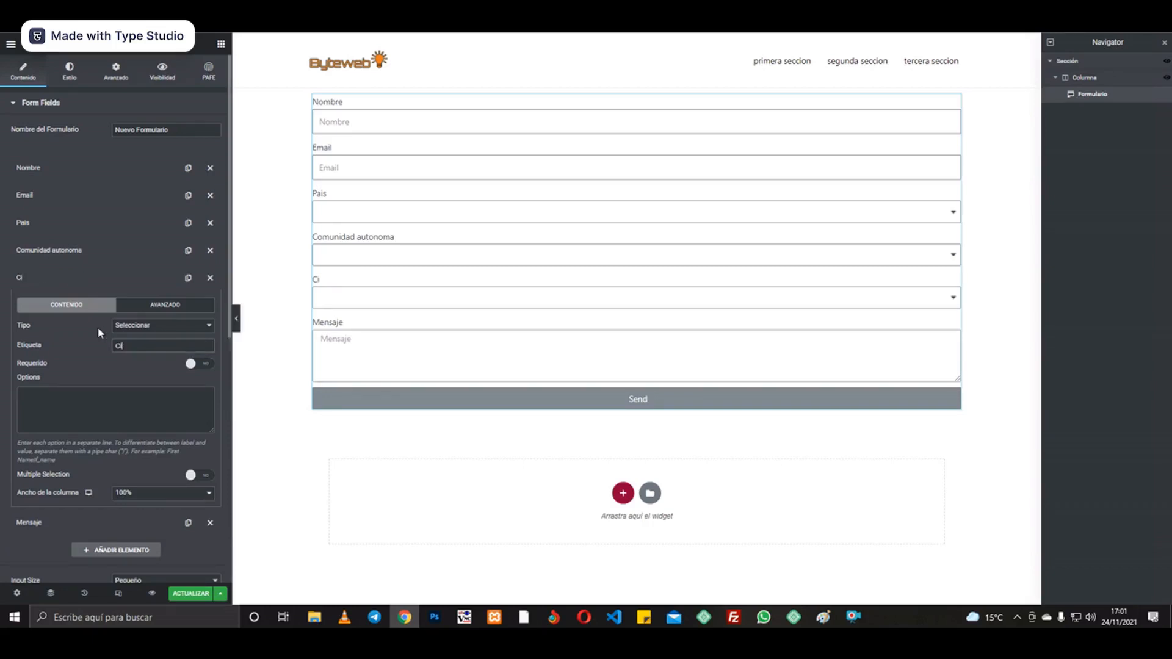
{"action": "type", "text": "udad"}
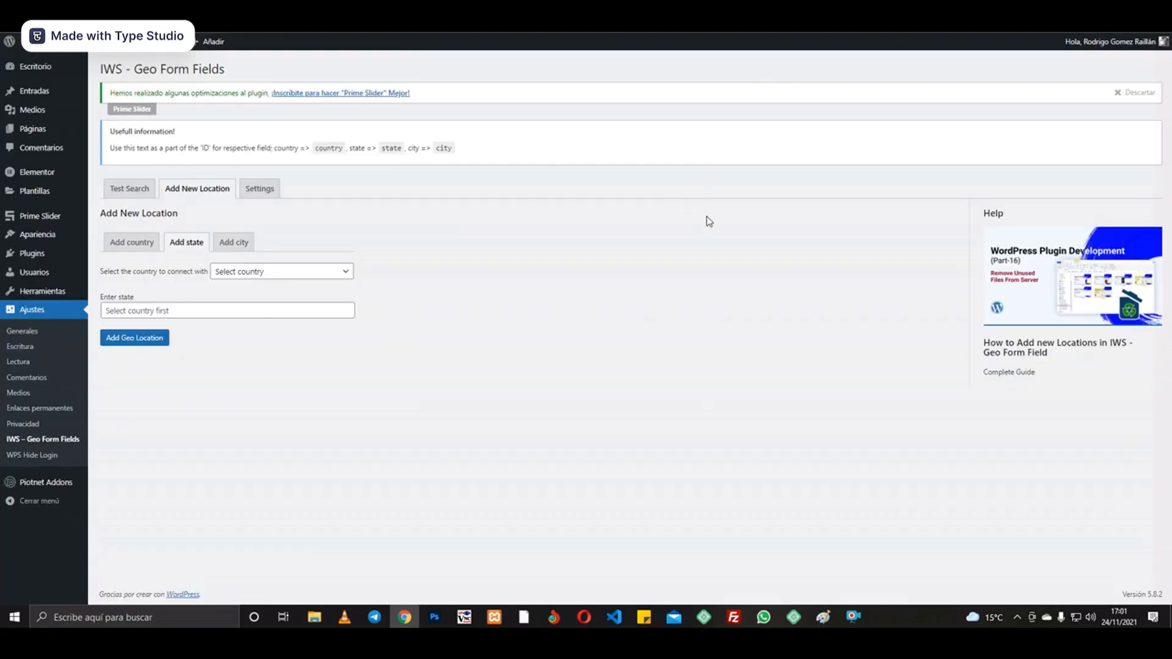
Open the IWS – Geo Form Fields settings and examine which ID text each location field requires.
{"action": "left_click_drag", "start_coordinate": [226, 69], "coordinate": [139, 62]}
{"action": "left_click", "coordinate": [342, 61]}
{"action": "left_click", "coordinate": [53, 442]}
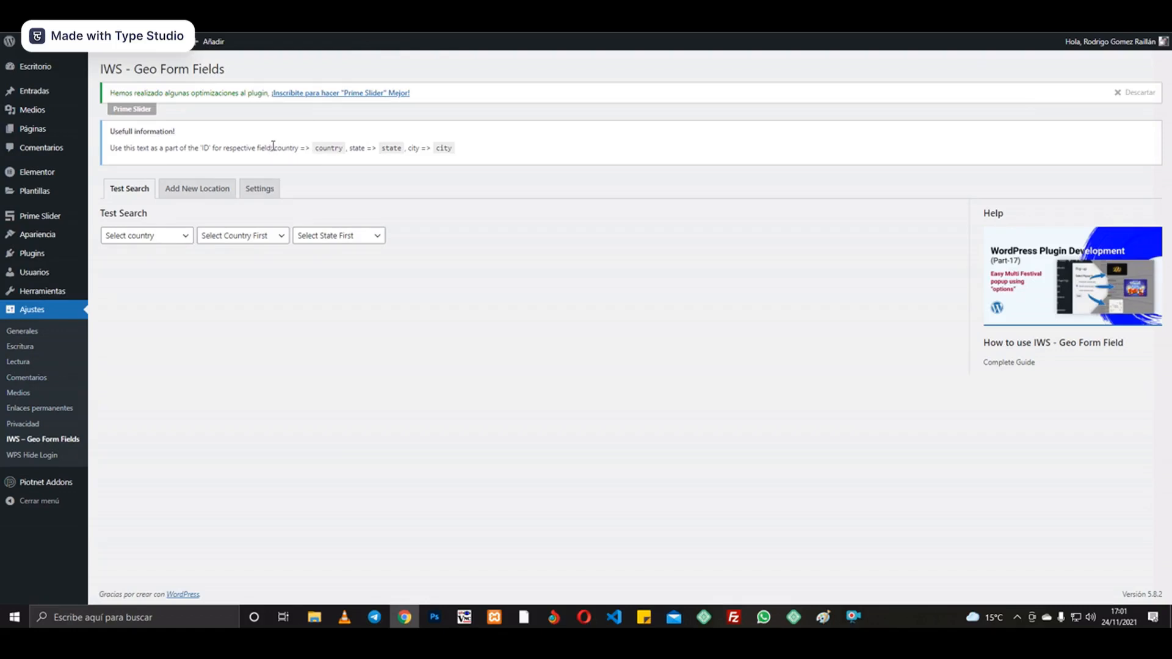
{"action": "left_click_drag", "start_coordinate": [275, 145], "coordinate": [462, 149]}
{"action": "left_click", "coordinate": [522, 145]}
{"action": "left_click_drag", "start_coordinate": [298, 147], "coordinate": [274, 147]}
{"action": "left_click", "coordinate": [295, 147]}
{"action": "left_click_drag", "start_coordinate": [363, 148], "coordinate": [408, 149]}
{"action": "left_click", "coordinate": [599, 127]}
Copy the country identifier from the plugin information and set it as the ID of the form's Pais field.
{"action": "left_click_drag", "start_coordinate": [298, 148], "coordinate": [278, 149]}
{"action": "right_click", "coordinate": [284, 145]}
{"action": "left_click", "coordinate": [288, 151]}
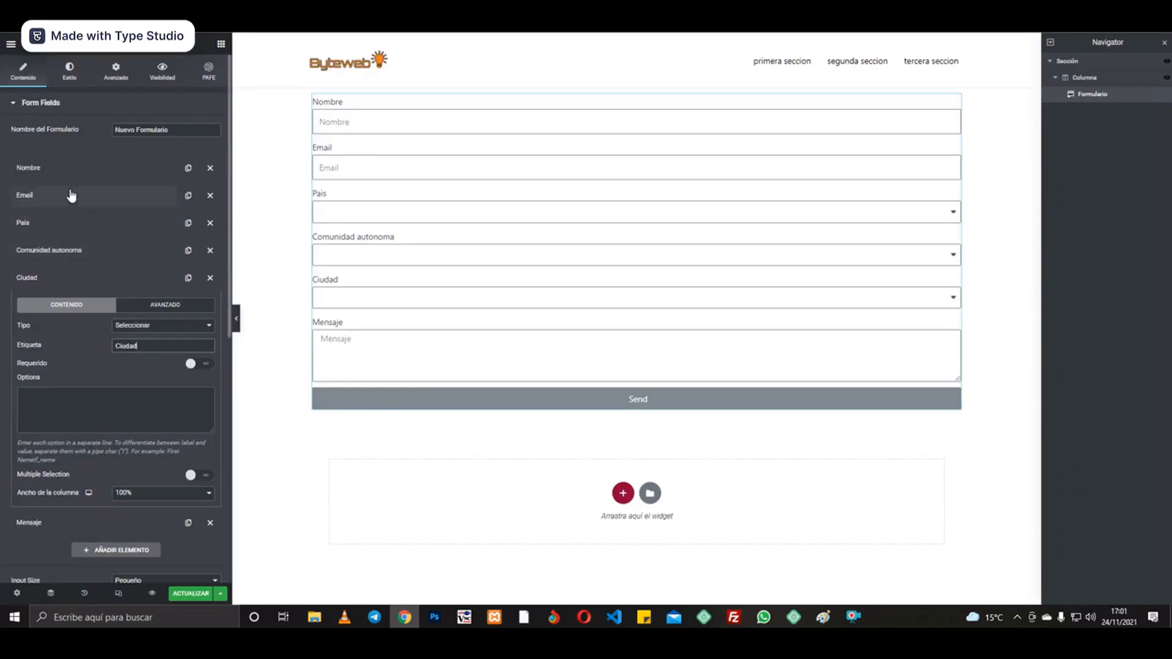
{"action": "left_click", "coordinate": [22, 226]}
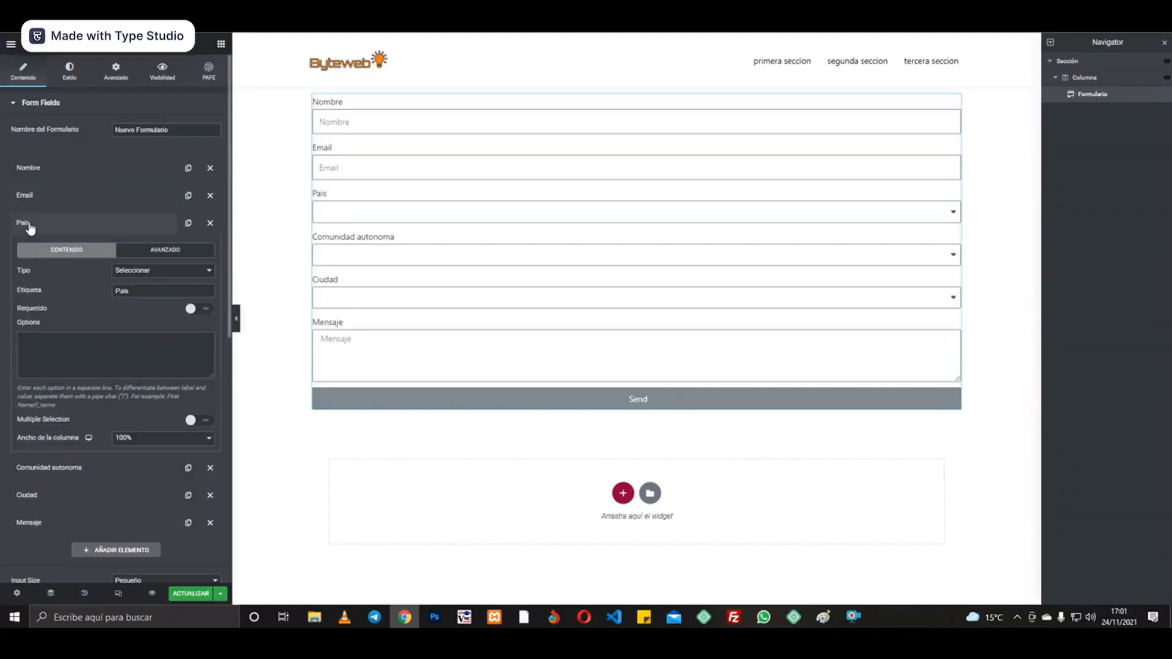
{"action": "left_click", "coordinate": [171, 250]}
{"action": "left_click_drag", "start_coordinate": [176, 292], "coordinate": [71, 290]}
{"action": "key", "text": "ctrl+v"}
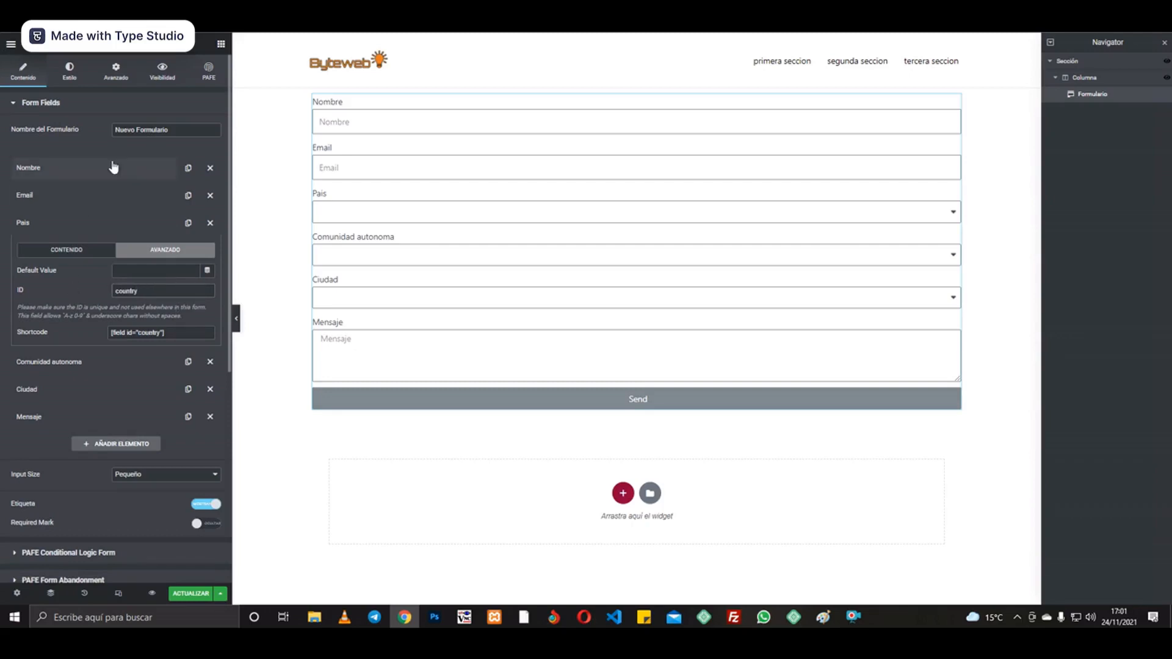
Try to copy the state identifier from the plugin information into the ID of the Comunidad autonoma field.
{"action": "left_click", "coordinate": [165, 12]}
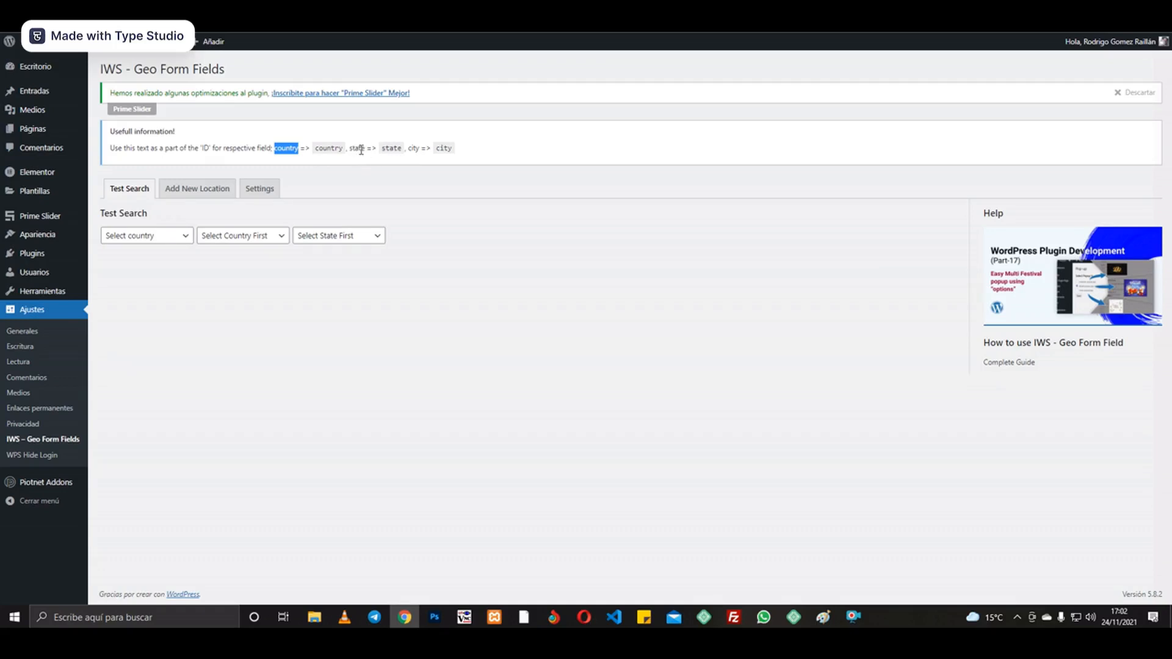
{"action": "left_click_drag", "start_coordinate": [367, 149], "coordinate": [348, 149]}
{"action": "left_click", "coordinate": [367, 150]}
{"action": "double_click", "coordinate": [360, 149]}
{"action": "left_click", "coordinate": [244, 13]}
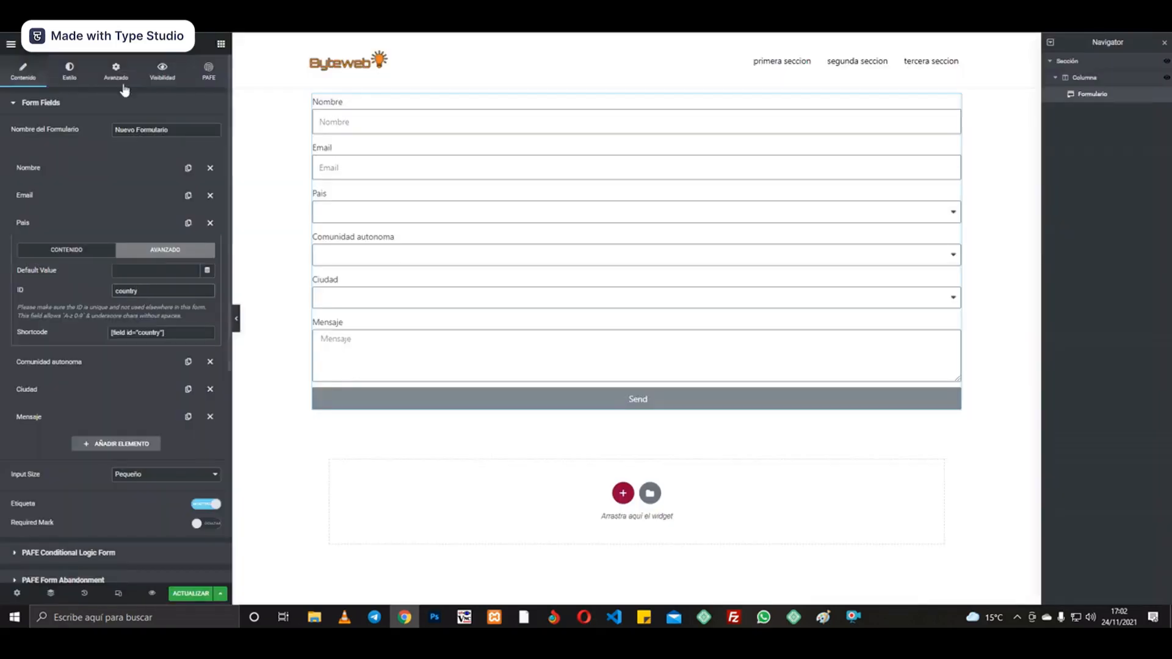
{"action": "left_click", "coordinate": [79, 222]}
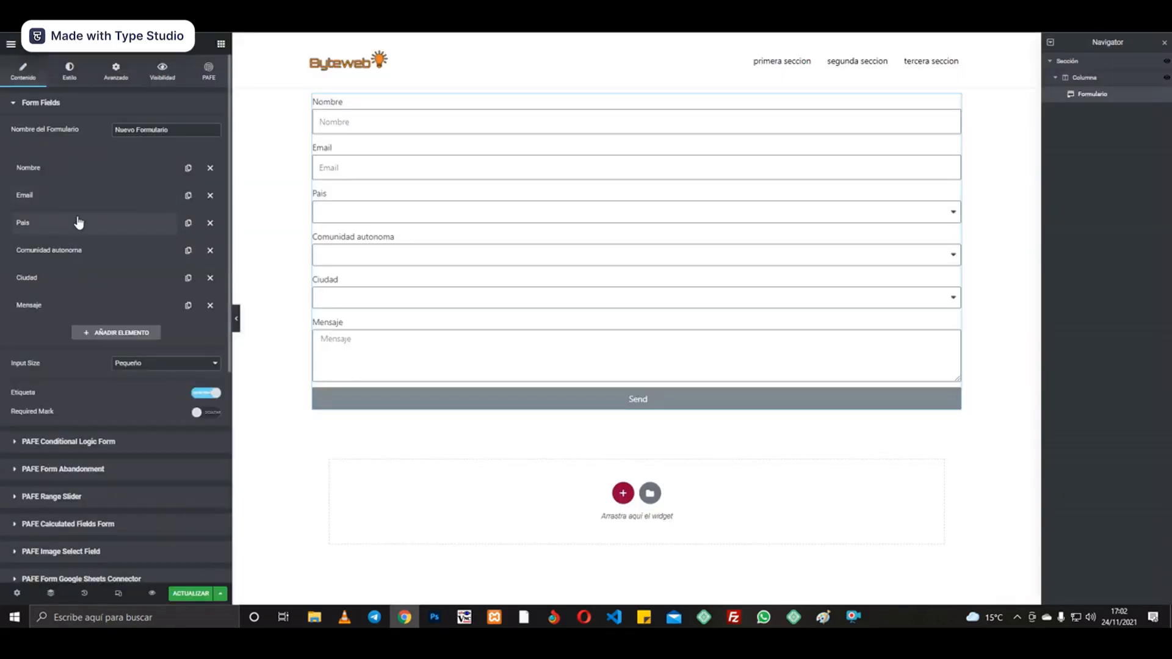
{"action": "left_click", "coordinate": [71, 250]}
{"action": "left_click", "coordinate": [155, 281]}
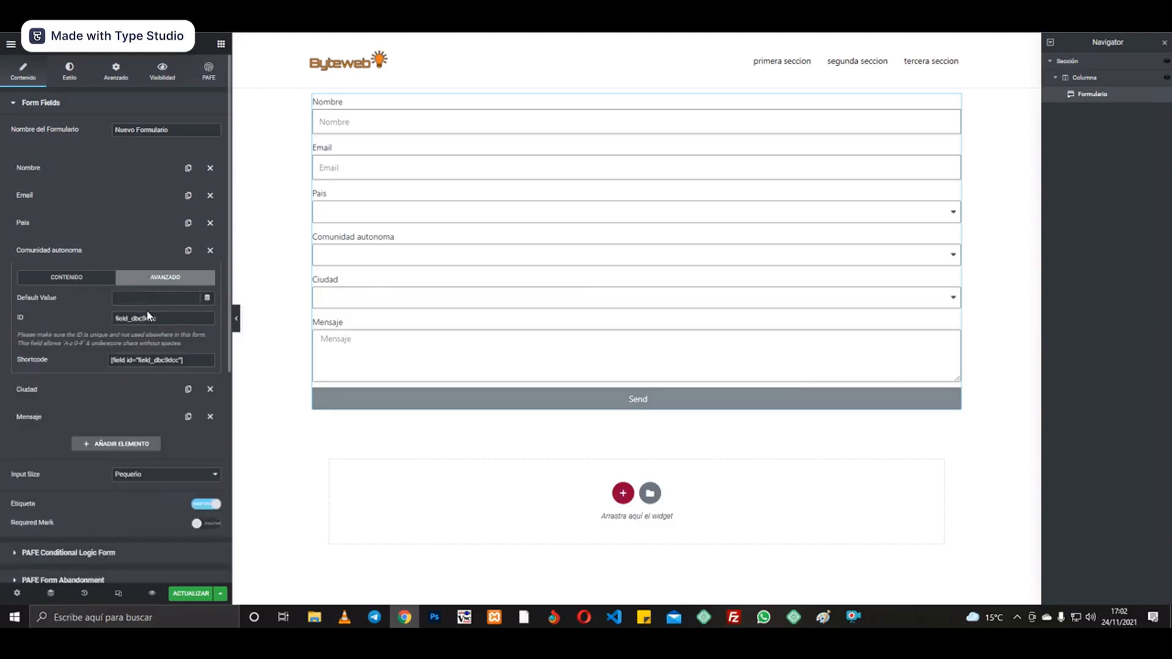
{"action": "left_click_drag", "start_coordinate": [174, 315], "coordinate": [97, 314]}
{"action": "left_click", "coordinate": [97, 306]}
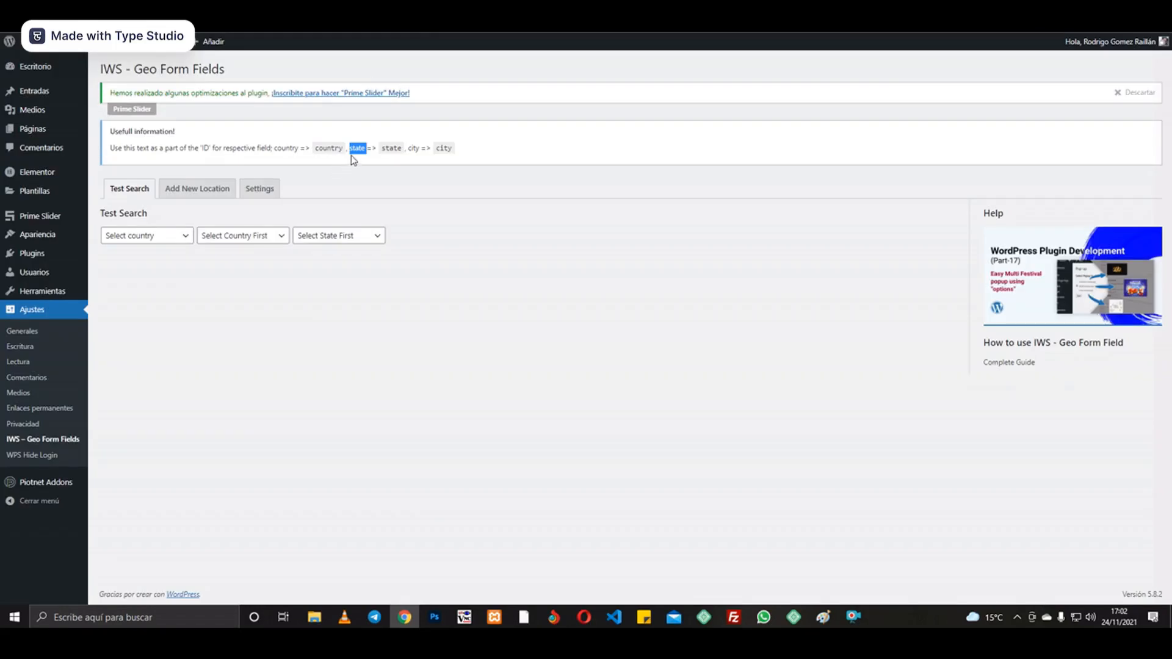
Set the ID of the Comunidad autonoma field to state.
{"action": "right_click", "coordinate": [357, 153]}
{"action": "left_click", "coordinate": [381, 159]}
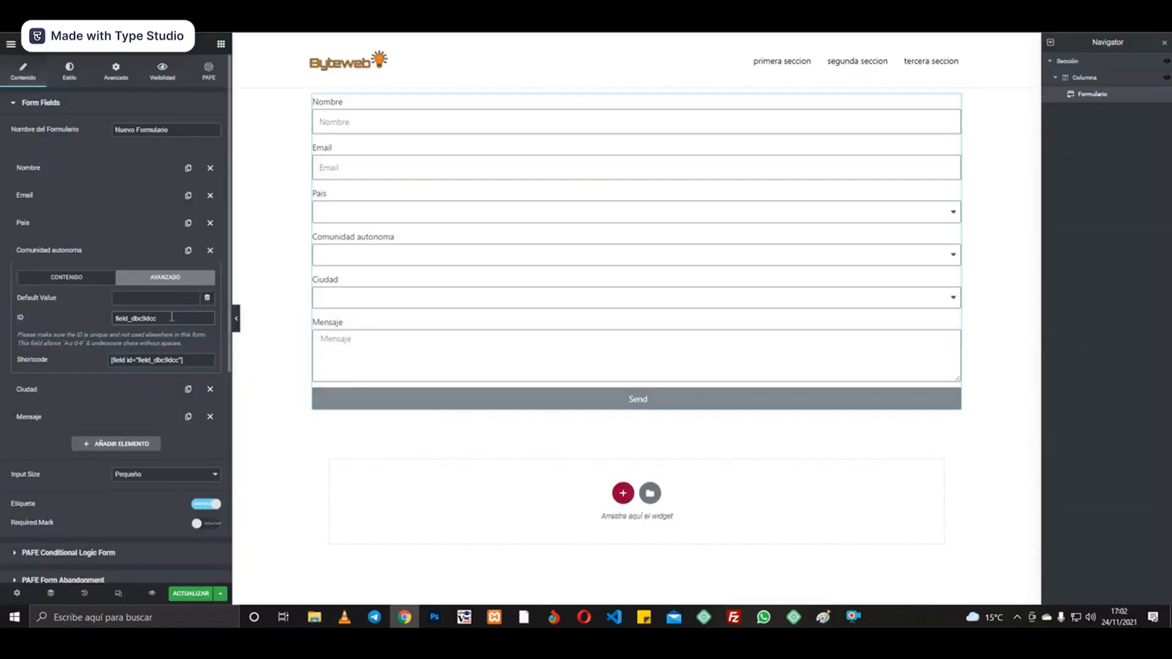
{"action": "left_click_drag", "start_coordinate": [172, 317], "coordinate": [75, 315]}
{"action": "key", "text": "ctrl+v"}
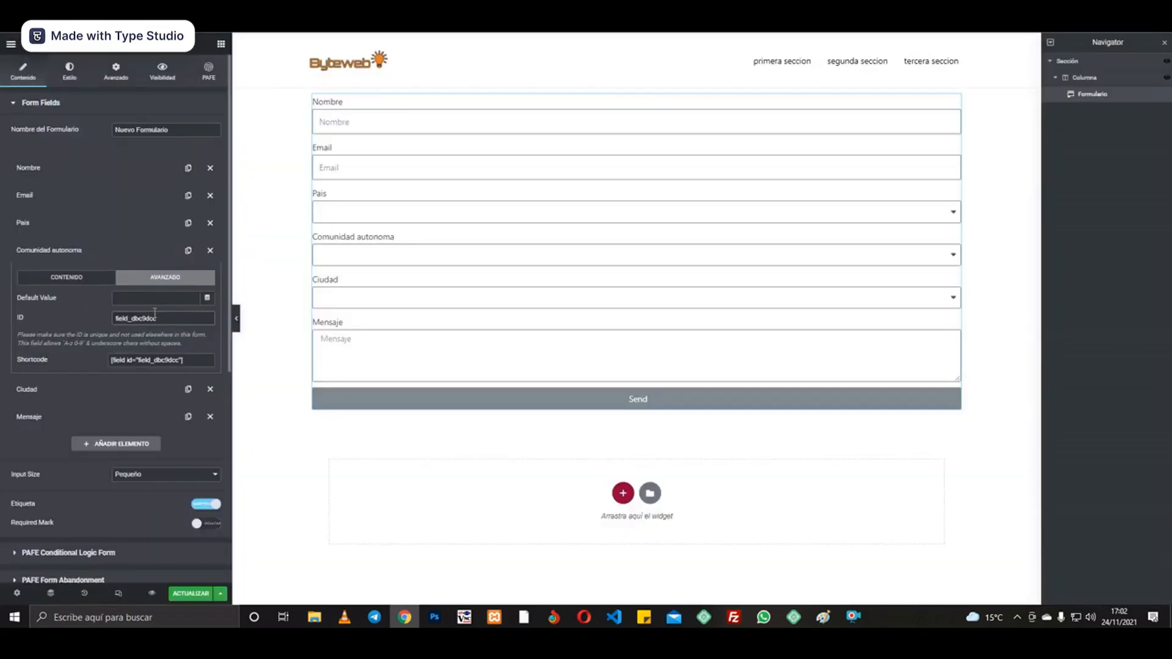
{"action": "left_click_drag", "start_coordinate": [156, 318], "coordinate": [125, 320]}
{"action": "type", "text": "state"}
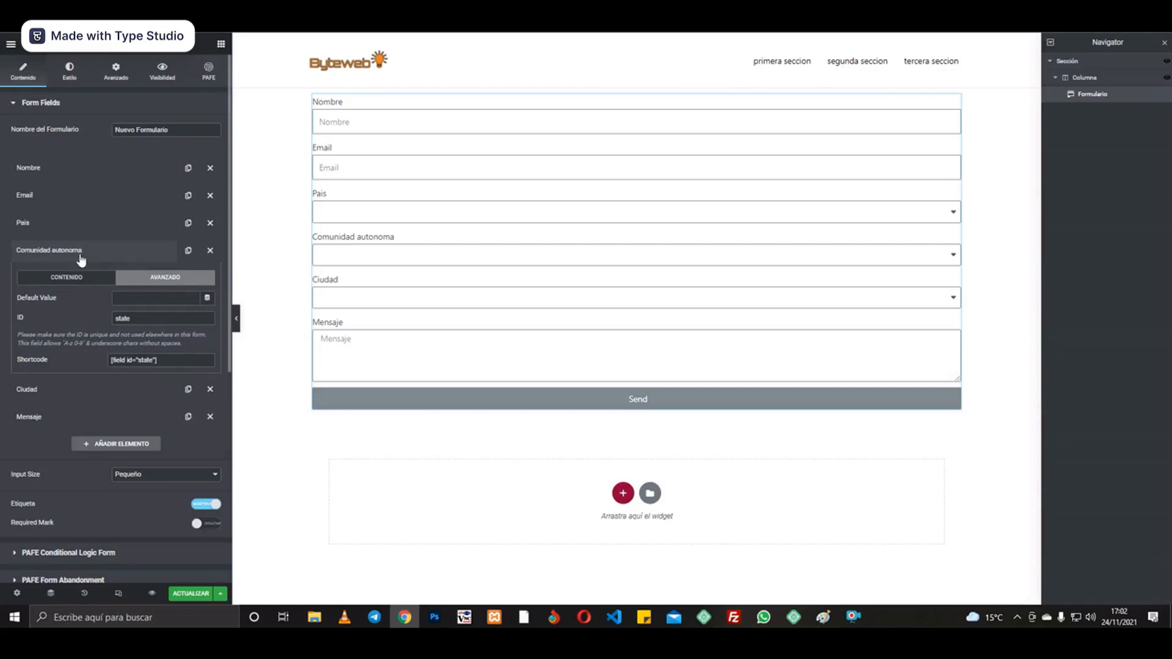
Set the ID of the Ciudad field to city and update the page.
{"action": "left_click", "coordinate": [45, 388]}
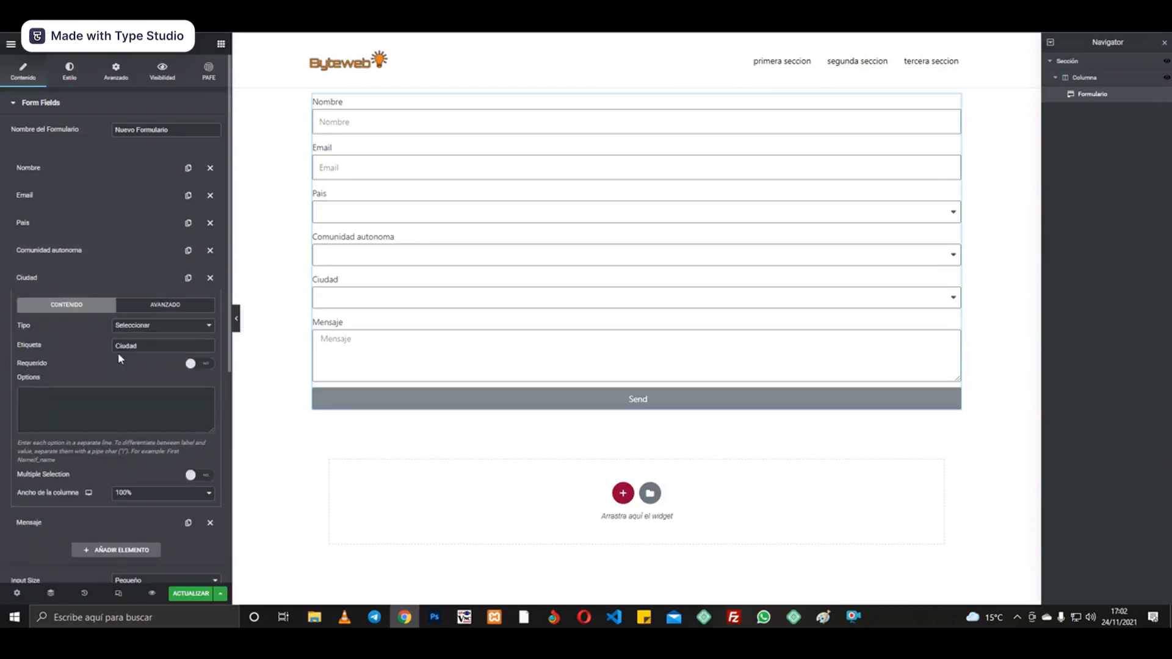
{"action": "left_click", "coordinate": [171, 304]}
{"action": "left_click_drag", "start_coordinate": [171, 346], "coordinate": [92, 347]}
{"action": "type", "text": "city"}
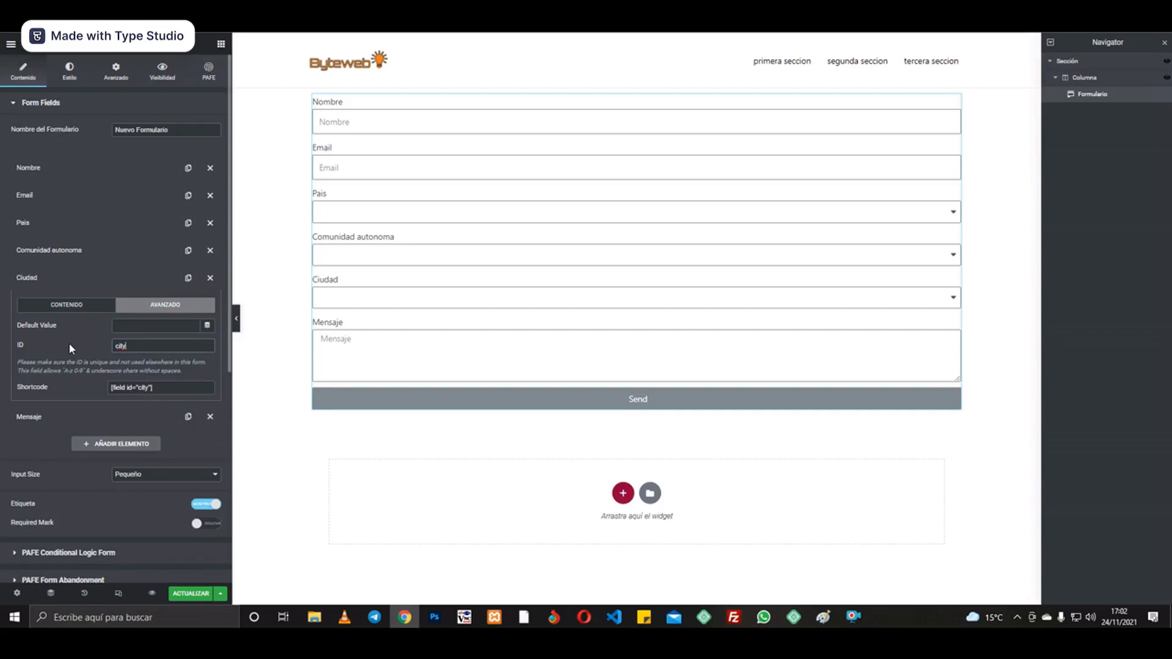
{"action": "left_click", "coordinate": [190, 594]}
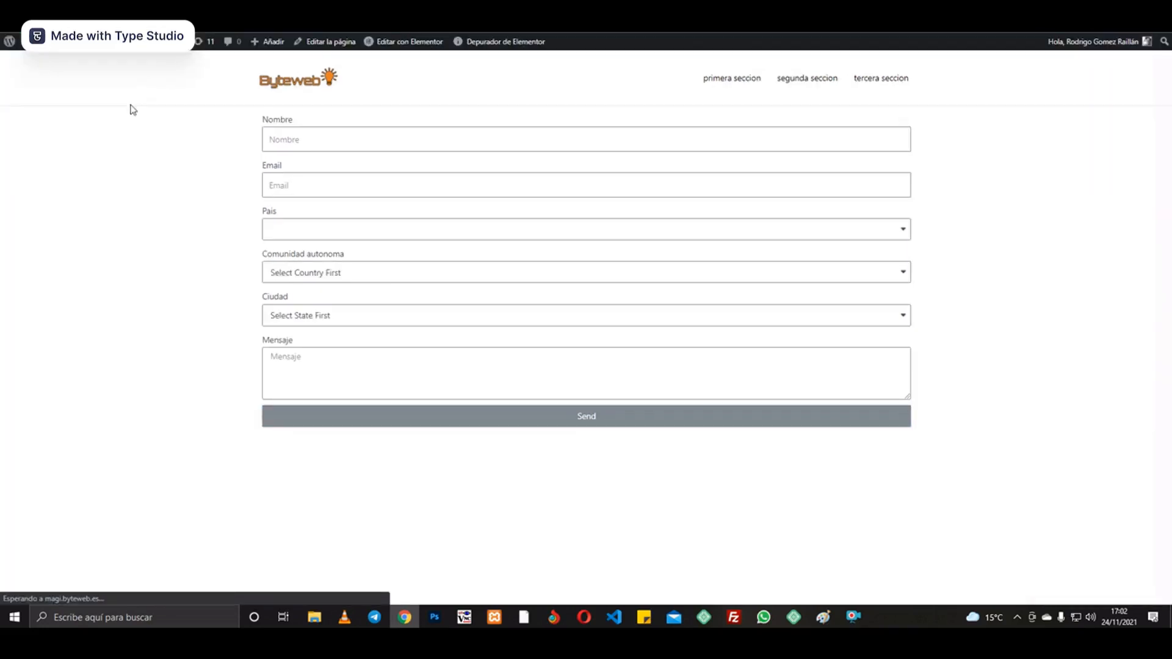
Check the Pais and Comunidad autonoma dropdowns on the published form and select Argentina as the country.
{"action": "left_click", "coordinate": [339, 229]}
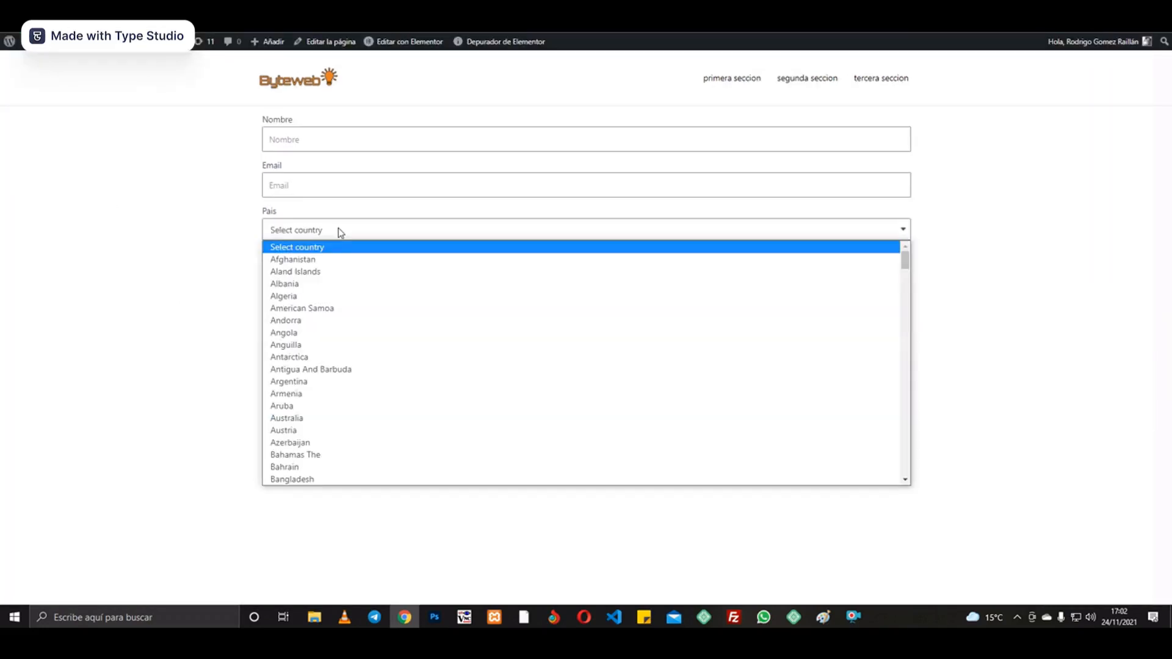
{"action": "left_click", "coordinate": [338, 230]}
{"action": "left_click", "coordinate": [339, 278]}
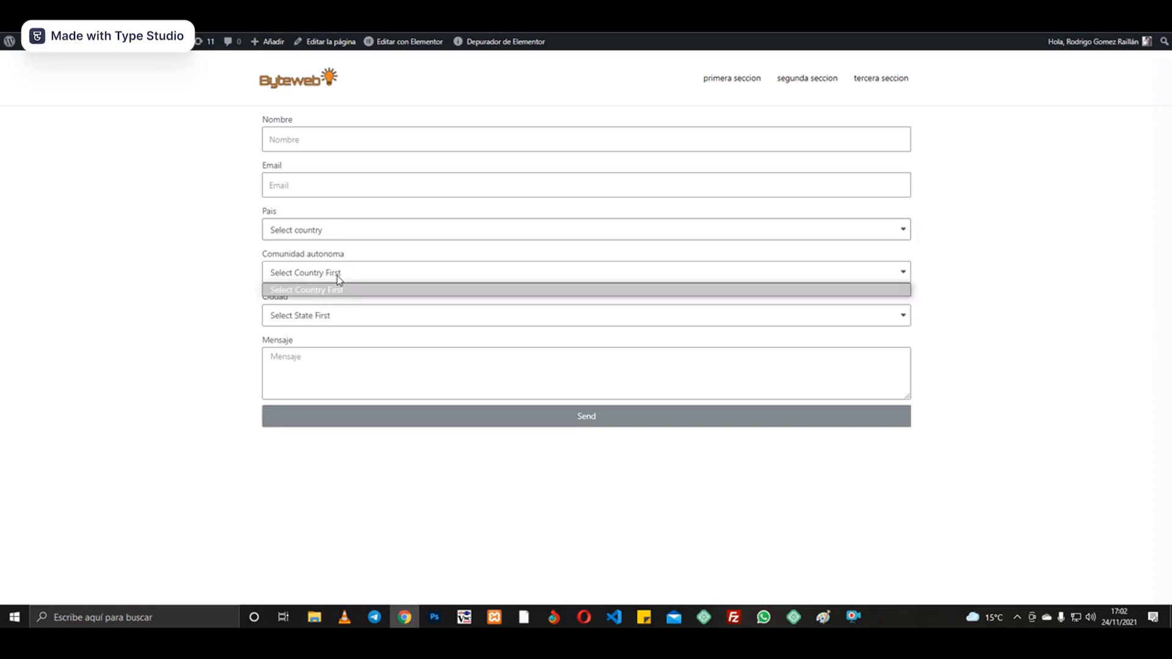
{"action": "left_click", "coordinate": [362, 231]}
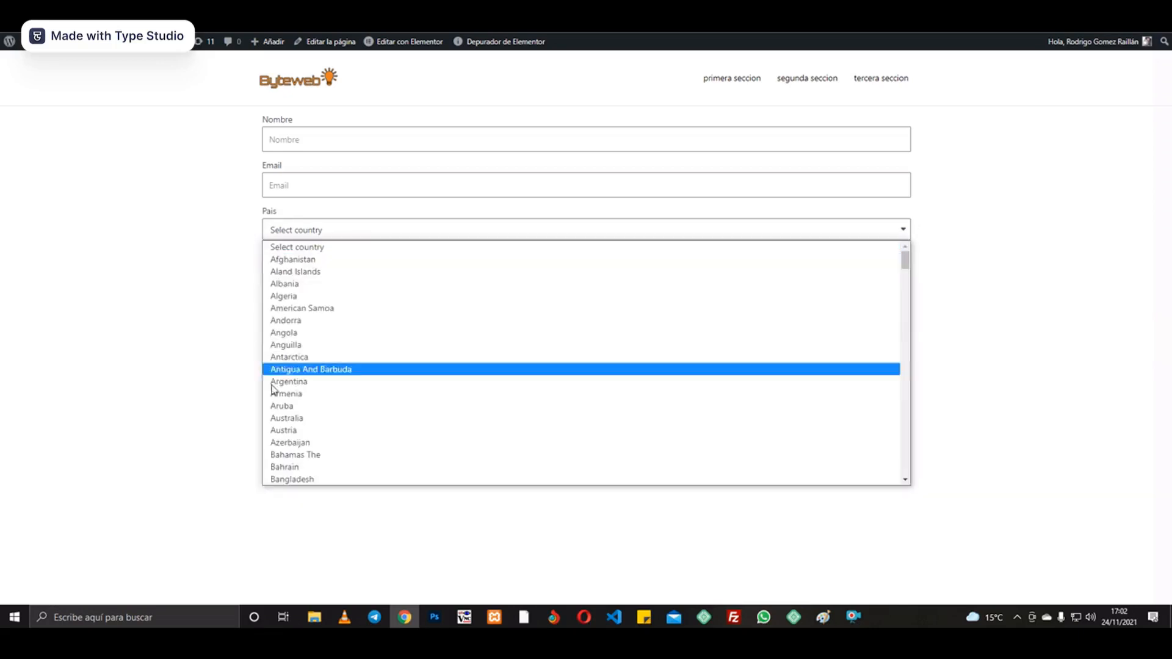
{"action": "left_click", "coordinate": [348, 385]}
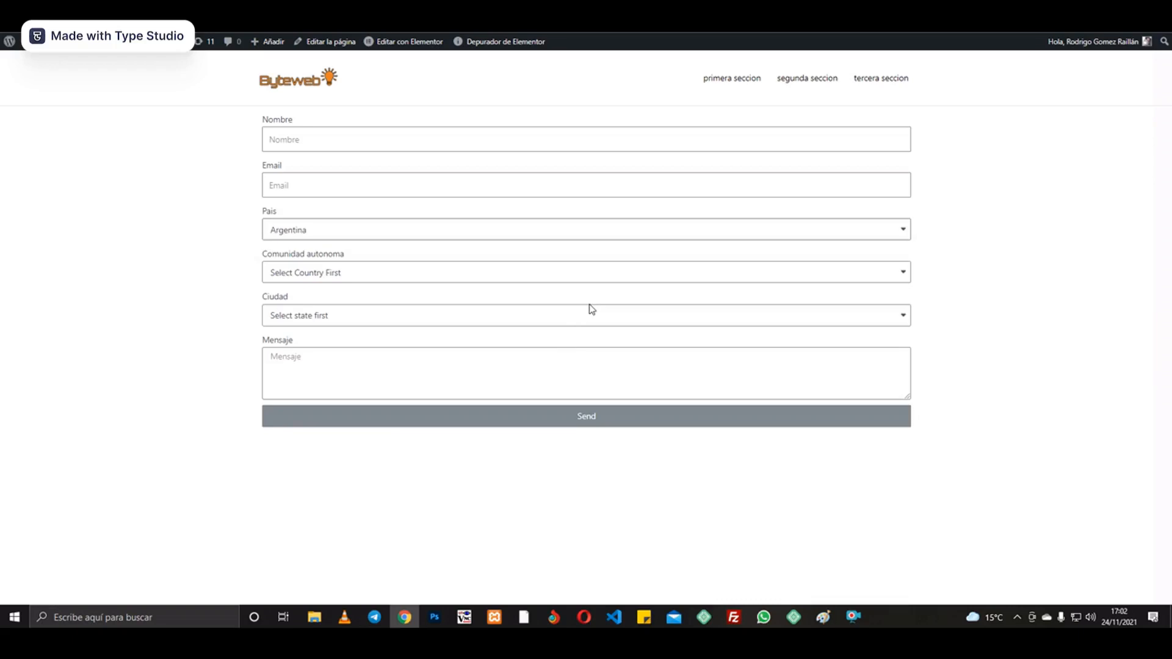
Select Córdoba Province as the Comunidad autonoma and Alejo Ledesma as the Ciudad in the published form.
{"action": "left_click", "coordinate": [328, 275]}
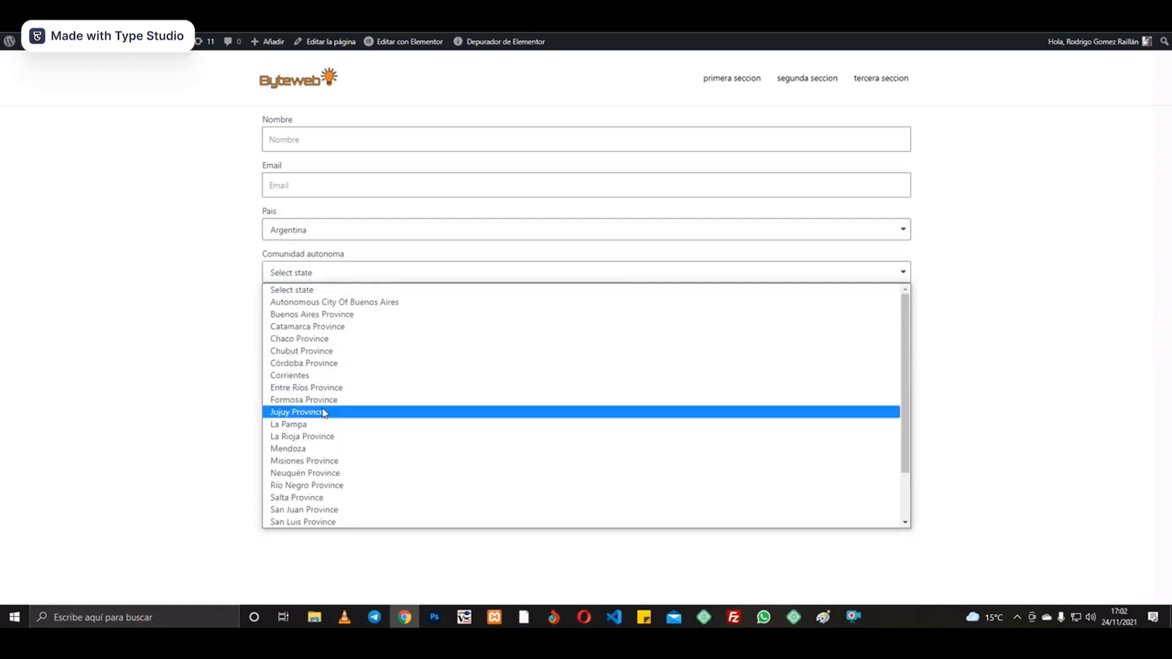
{"action": "left_click", "coordinate": [344, 364]}
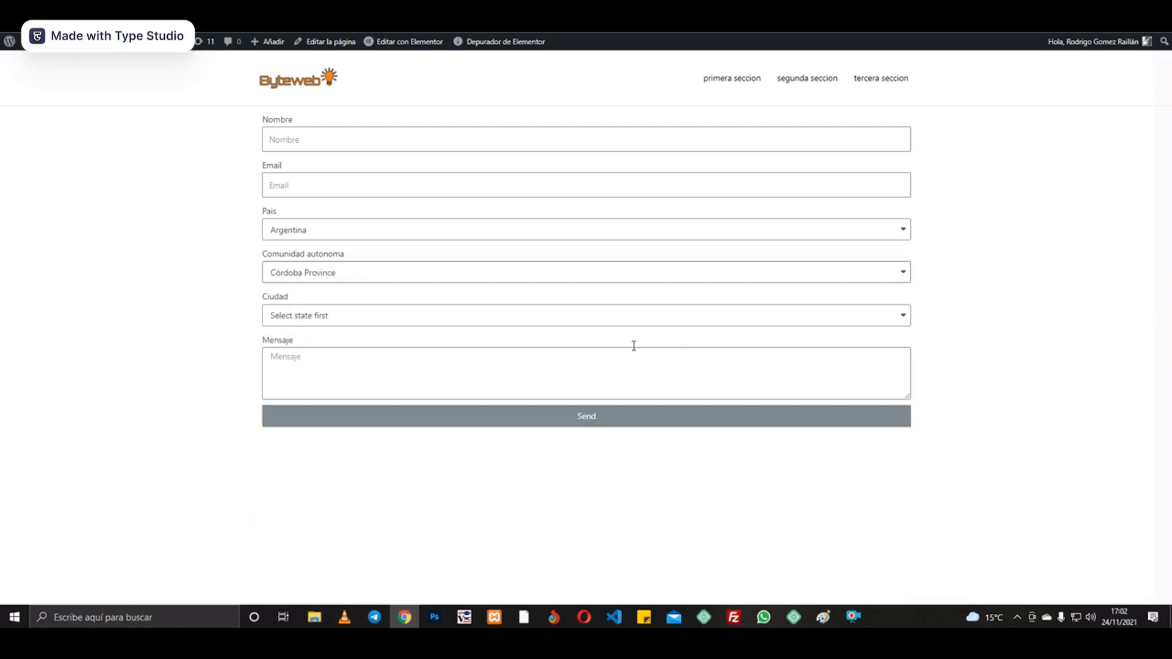
{"action": "left_click", "coordinate": [320, 315]}
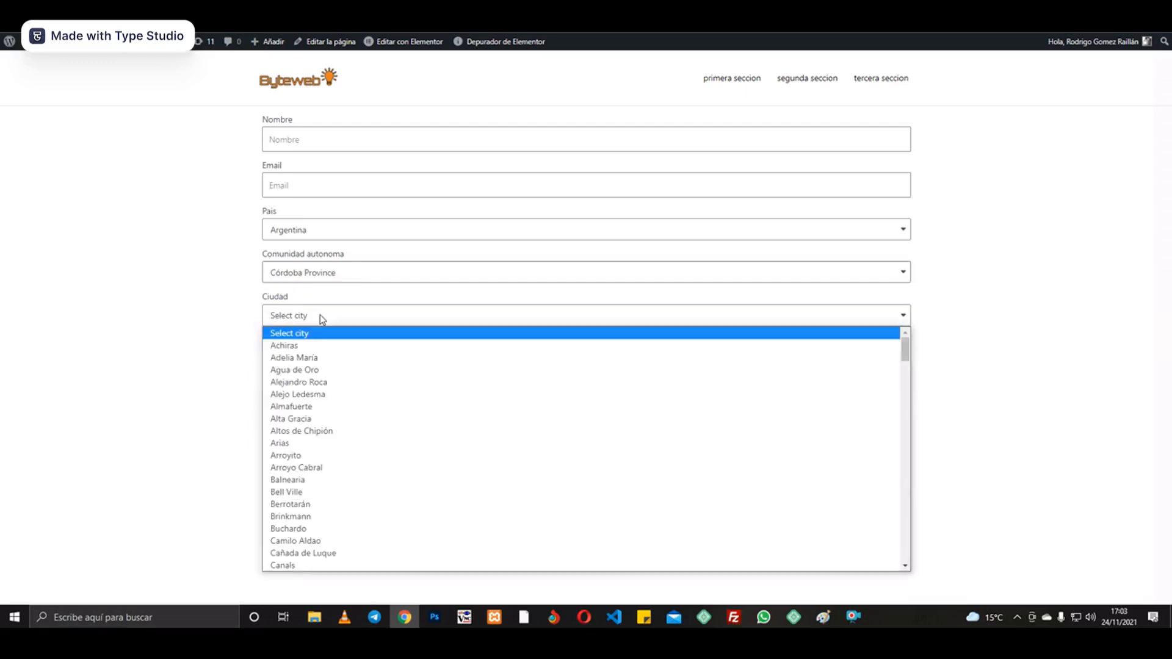
{"action": "left_click", "coordinate": [297, 400]}
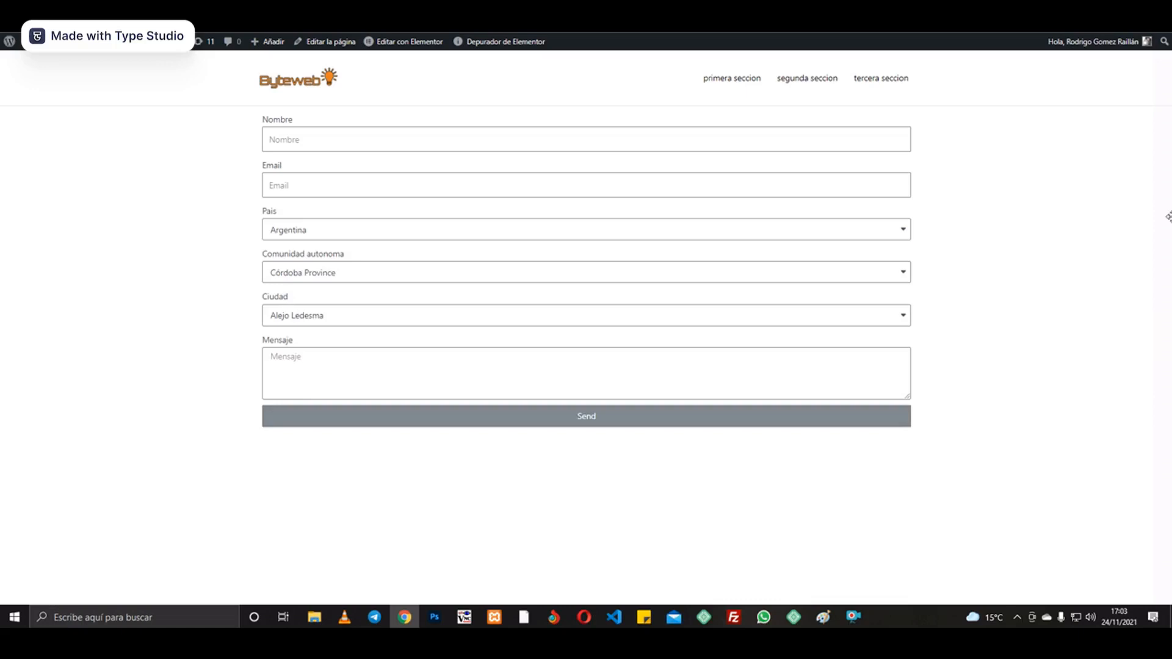
Return to the plugin settings, review the forms for adding a new country and state, and choose Andorra as the state's country.
{"action": "key", "text": "ctrl+shift+Tab"}
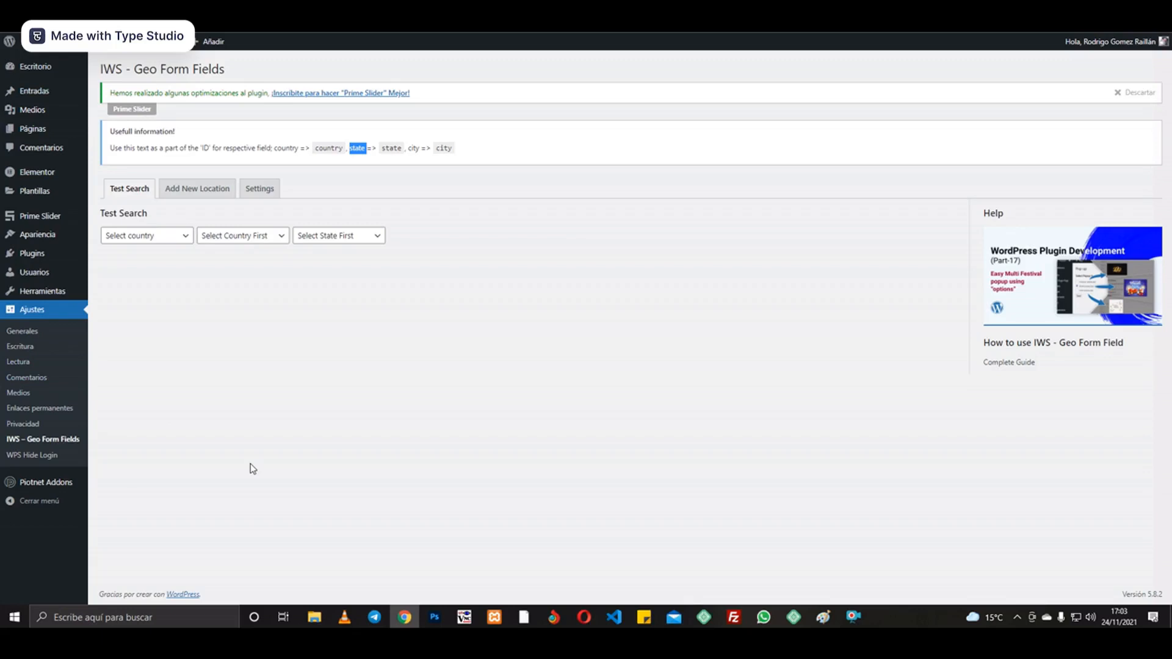
{"action": "left_click", "coordinate": [204, 196]}
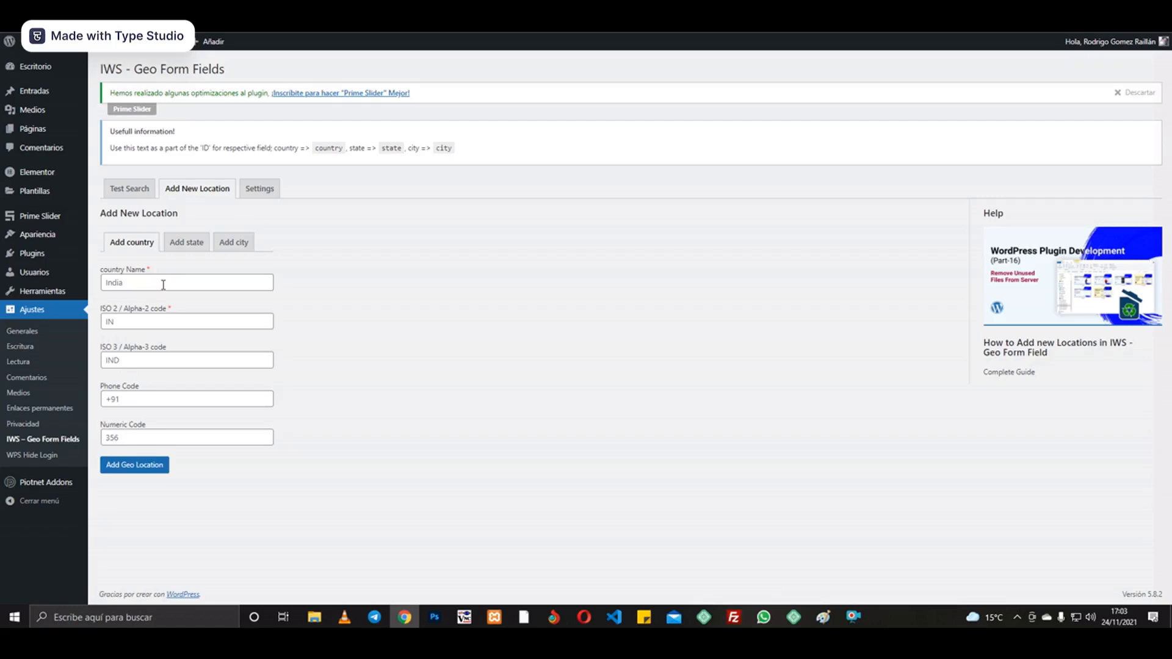
{"action": "left_click", "coordinate": [185, 243]}
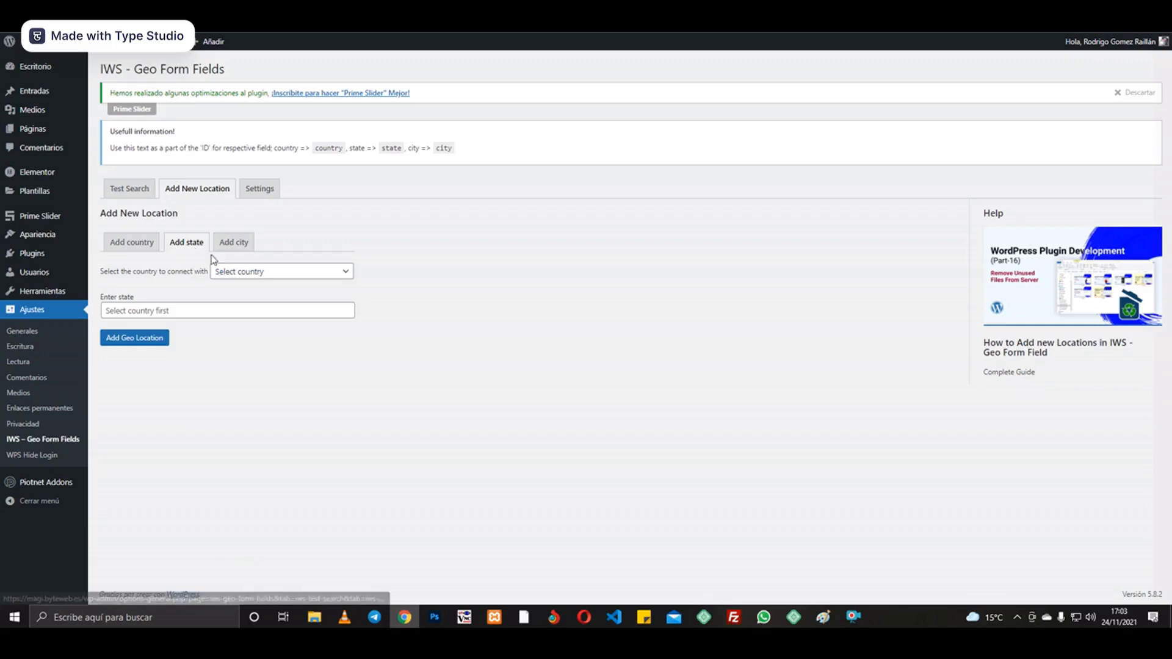
{"action": "left_click", "coordinate": [262, 273]}
{"action": "left_click", "coordinate": [256, 355]}
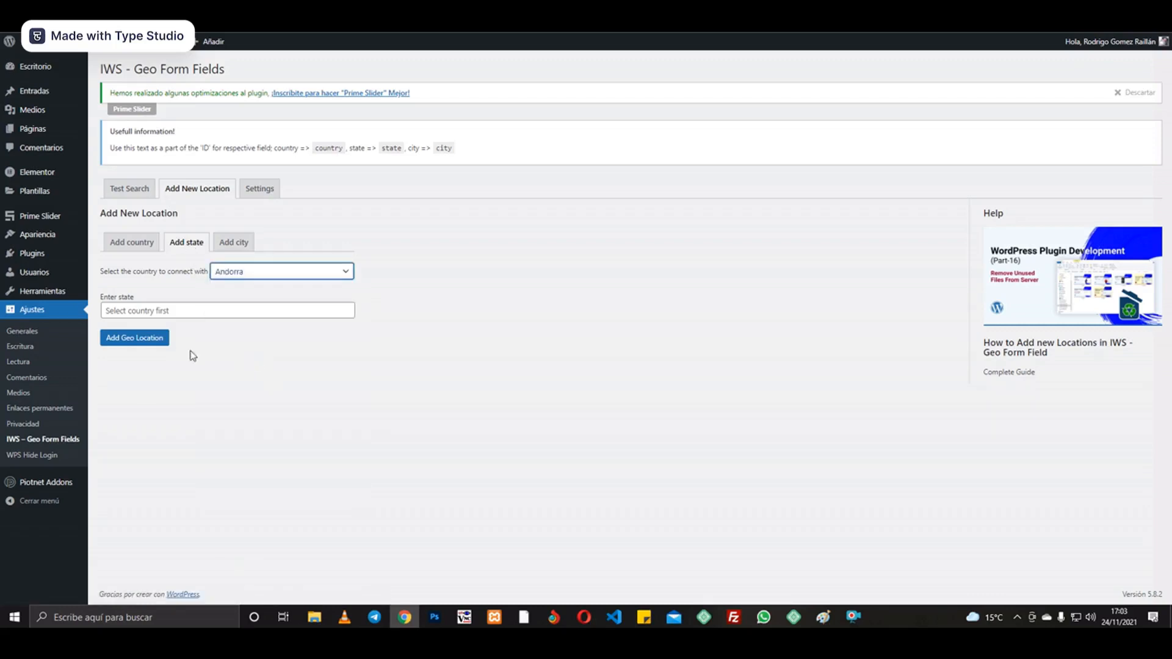
{"action": "left_click", "coordinate": [152, 311]}
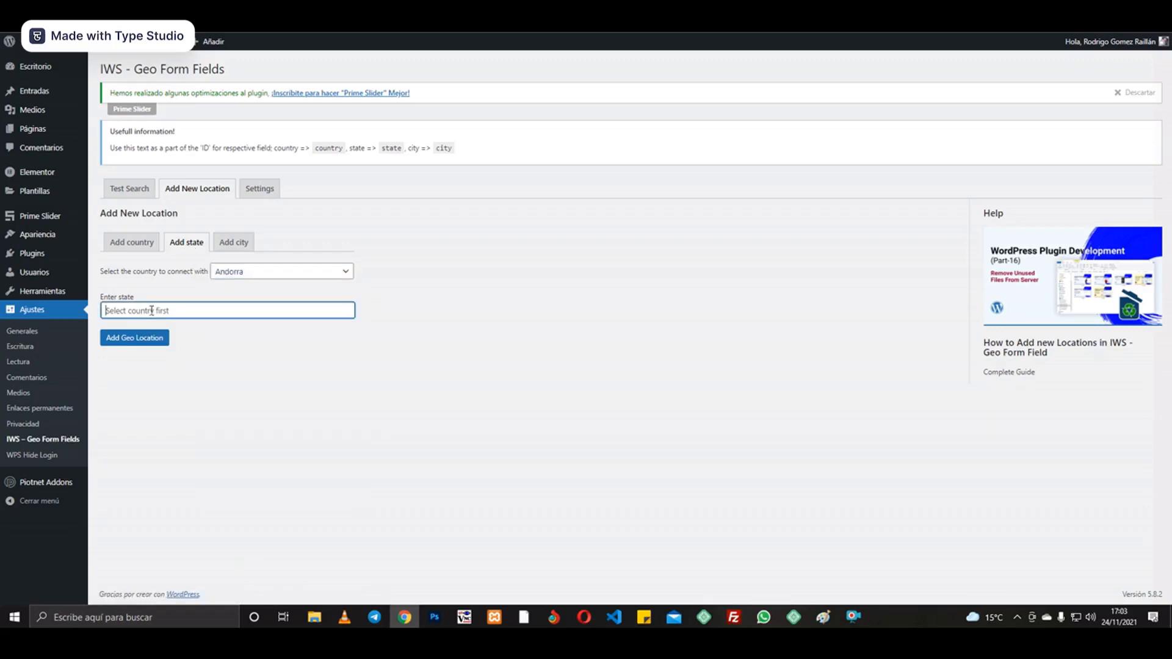
Examine the plugin's form for adding a new city, including its list of countries to connect with.
{"action": "left_click", "coordinate": [242, 245]}
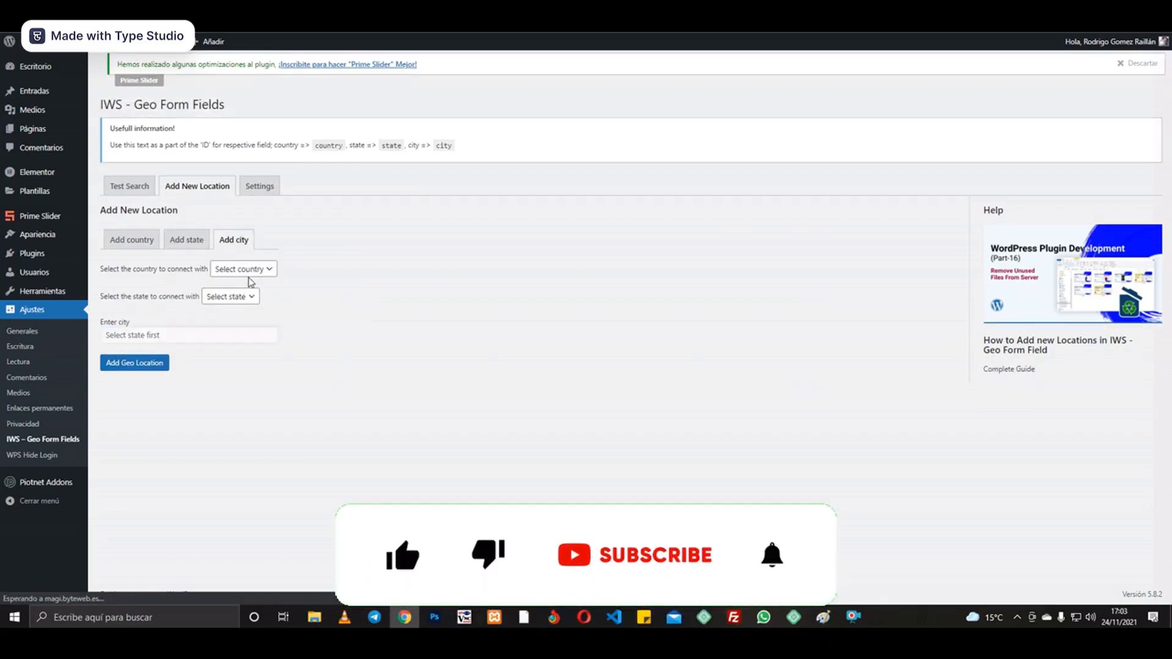
{"action": "left_click", "coordinate": [258, 277]}
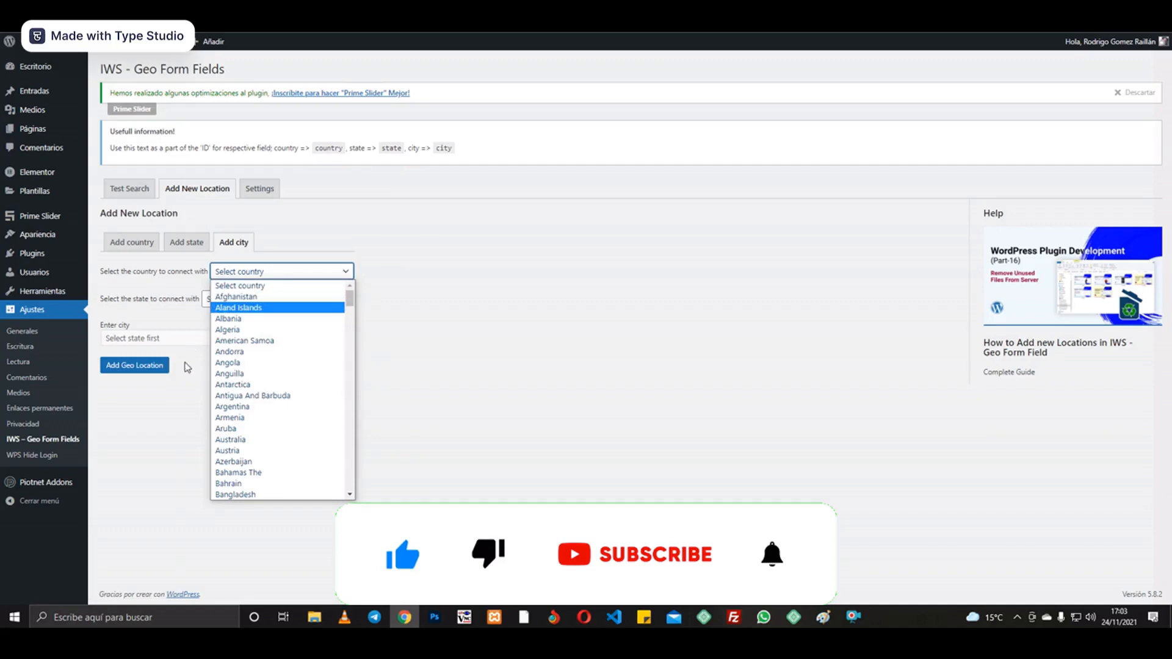
{"action": "left_click", "coordinate": [186, 367]}
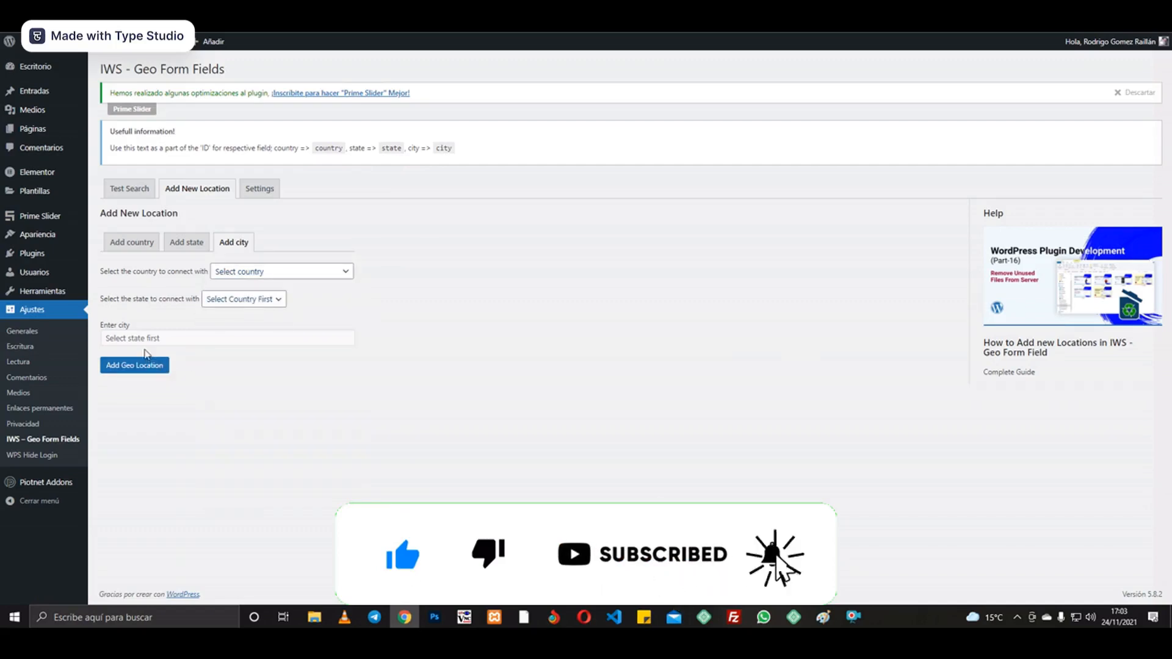